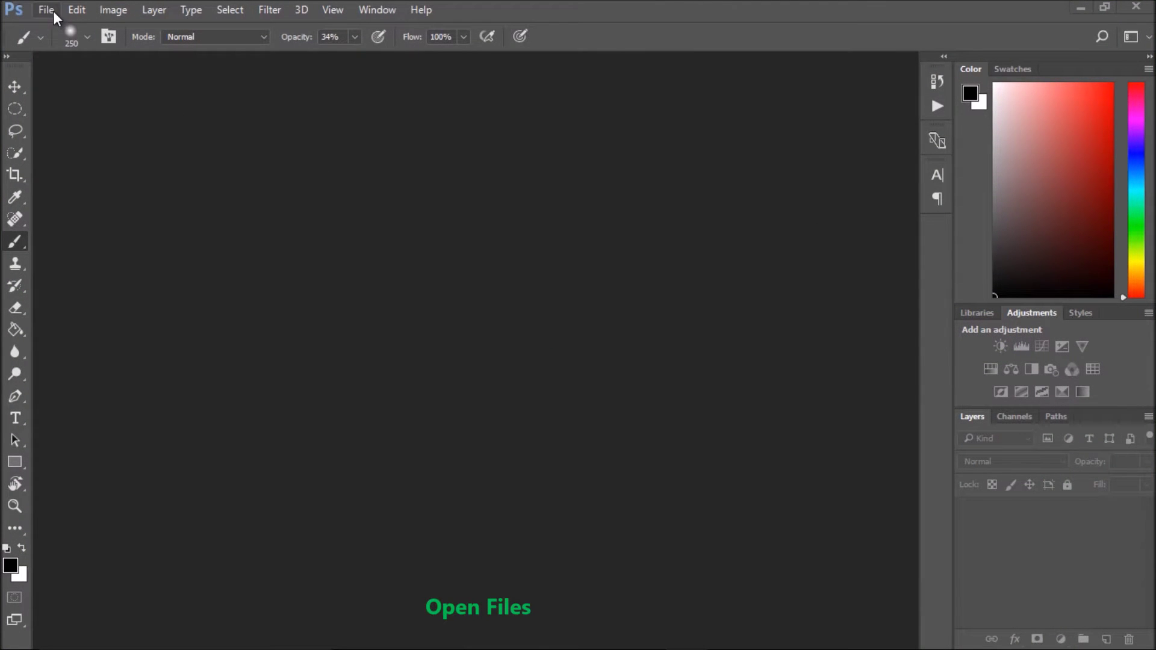
Step: Open pixabay.com and b together, then duplicate the river photo's background as Layer 1
left_click(52, 9)
left_click(69, 42)
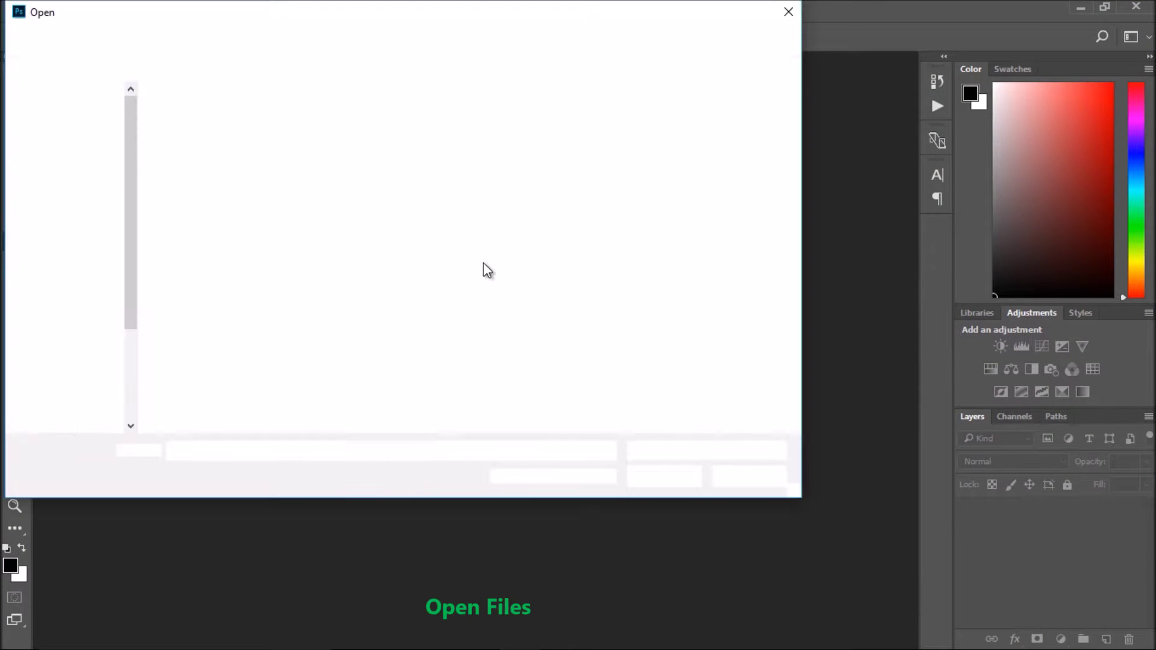
left_click(672, 179)
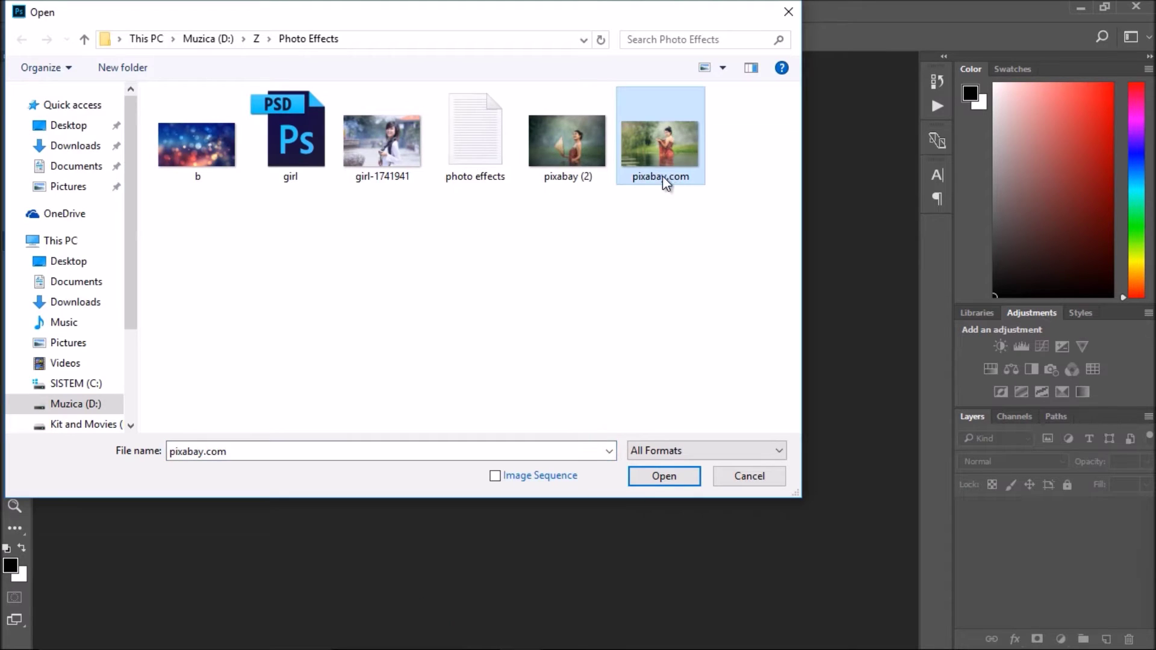
left_click(184, 158, "ctrl")
left_click(653, 478)
key("x")
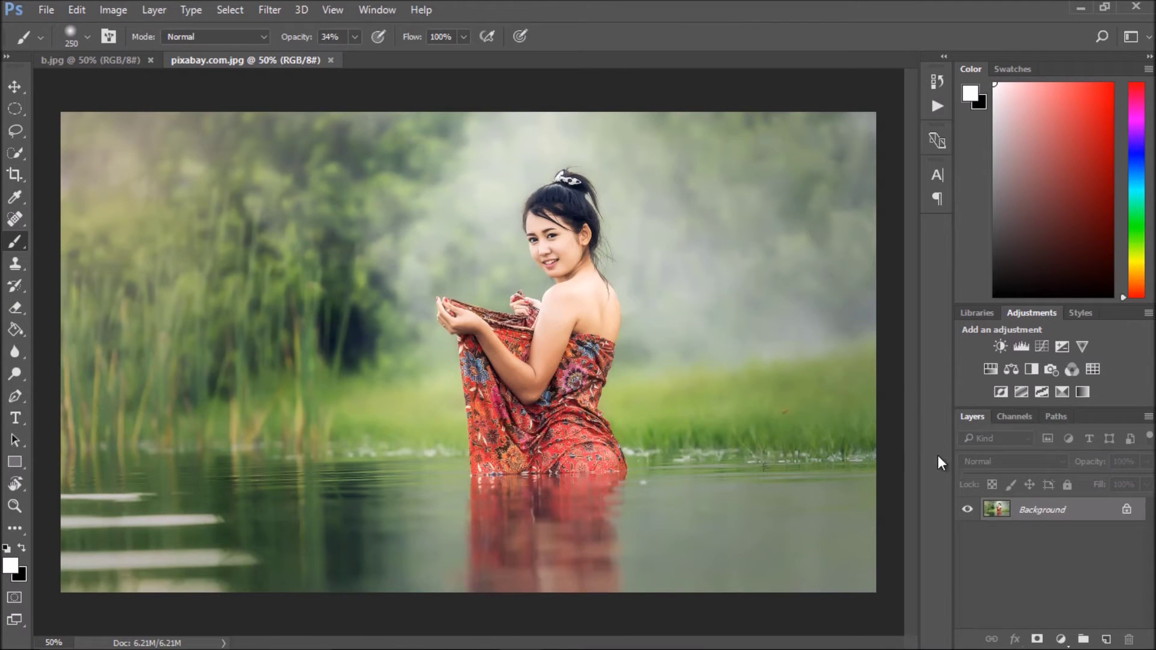
key("ctrl+j")
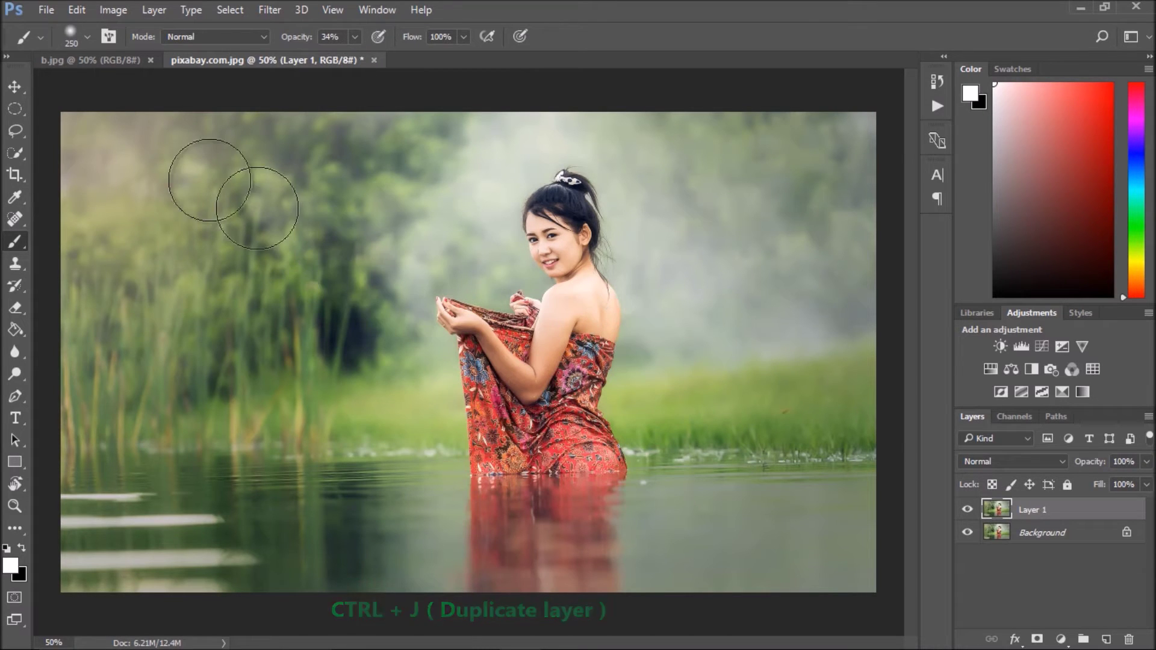
Step: Apply Hue/Saturation to Layer 1 with Saturation set to -40
left_click(12, 87)
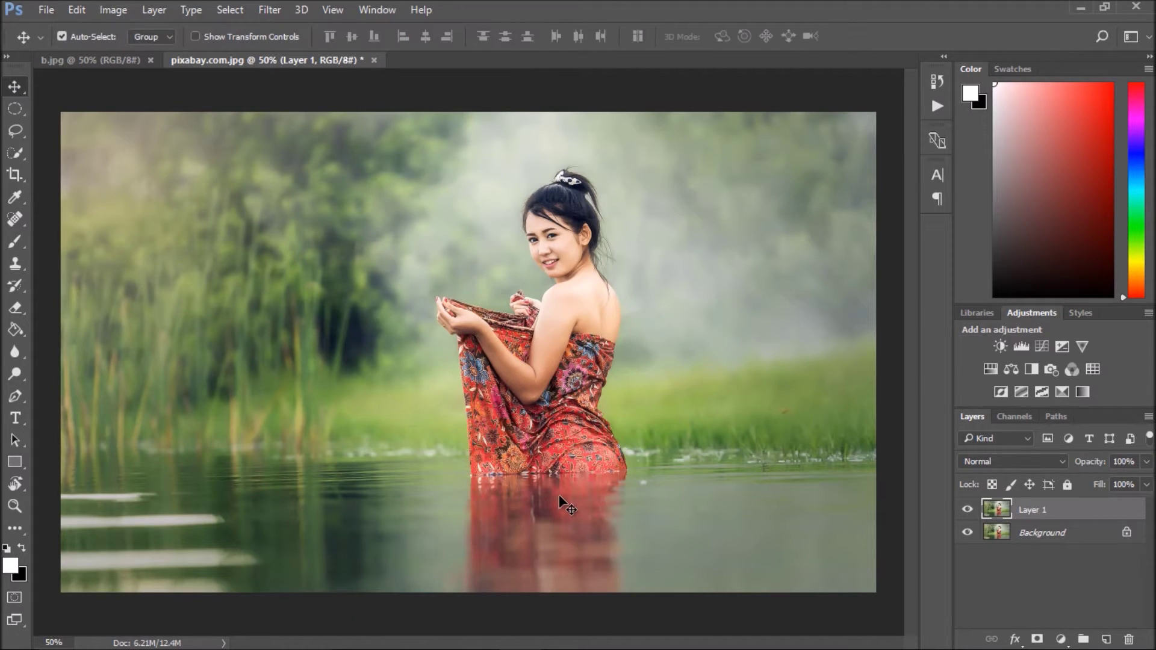
scroll(565, 462, "down", 1)
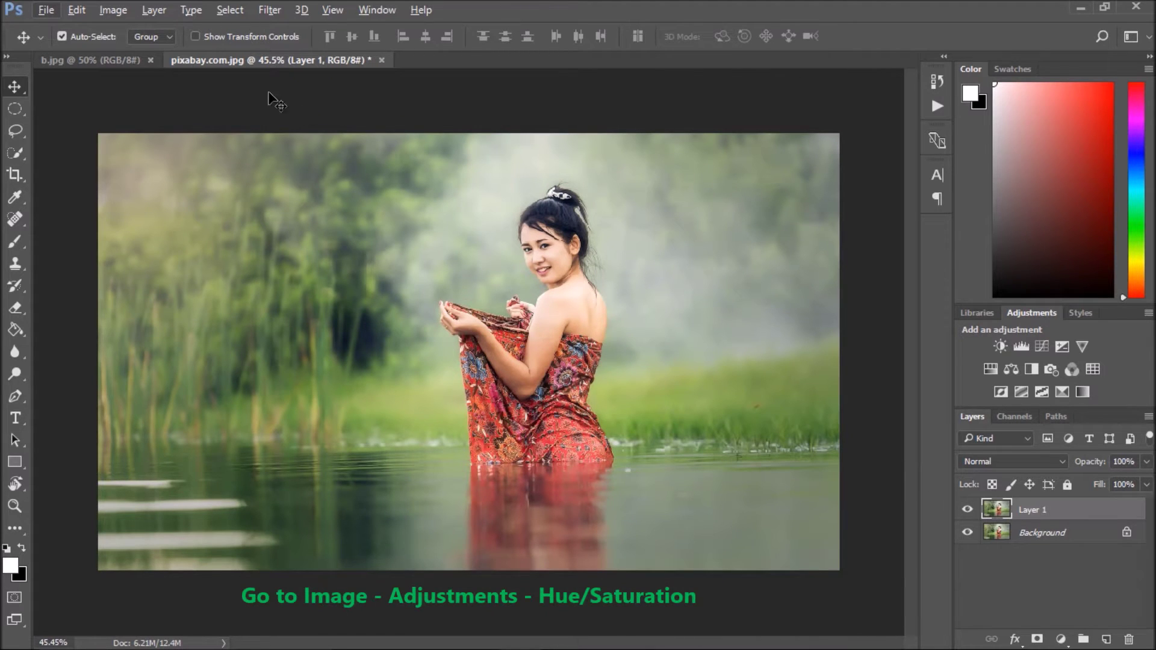
left_click(114, 11)
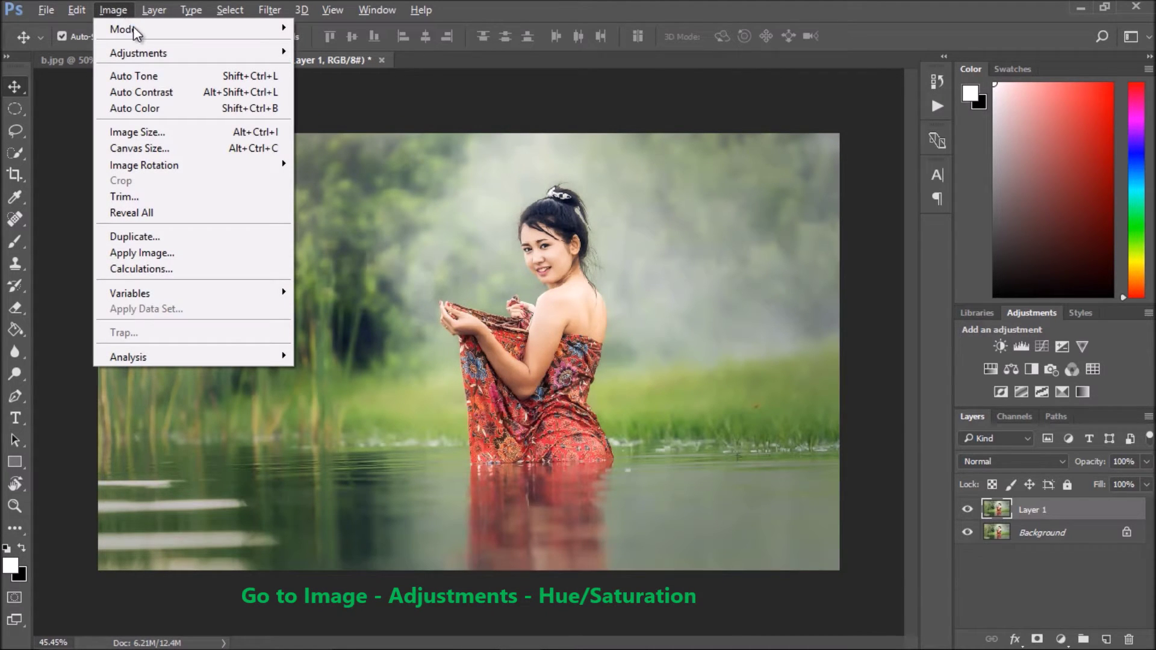
mouse_move(138, 52)
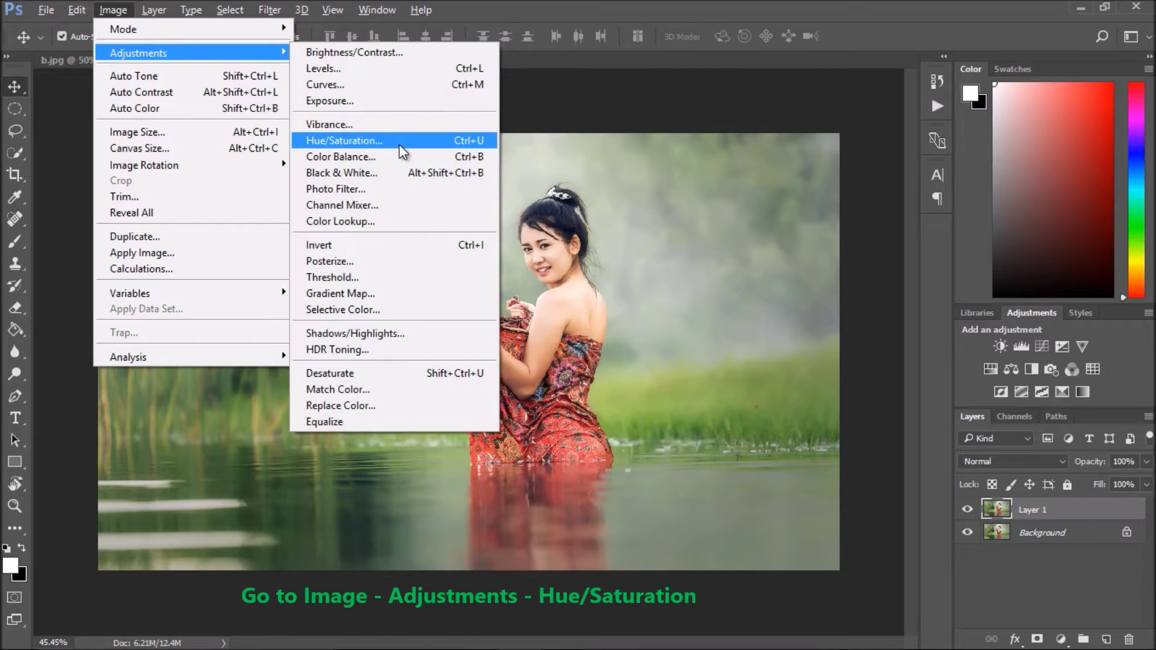
left_click(410, 142)
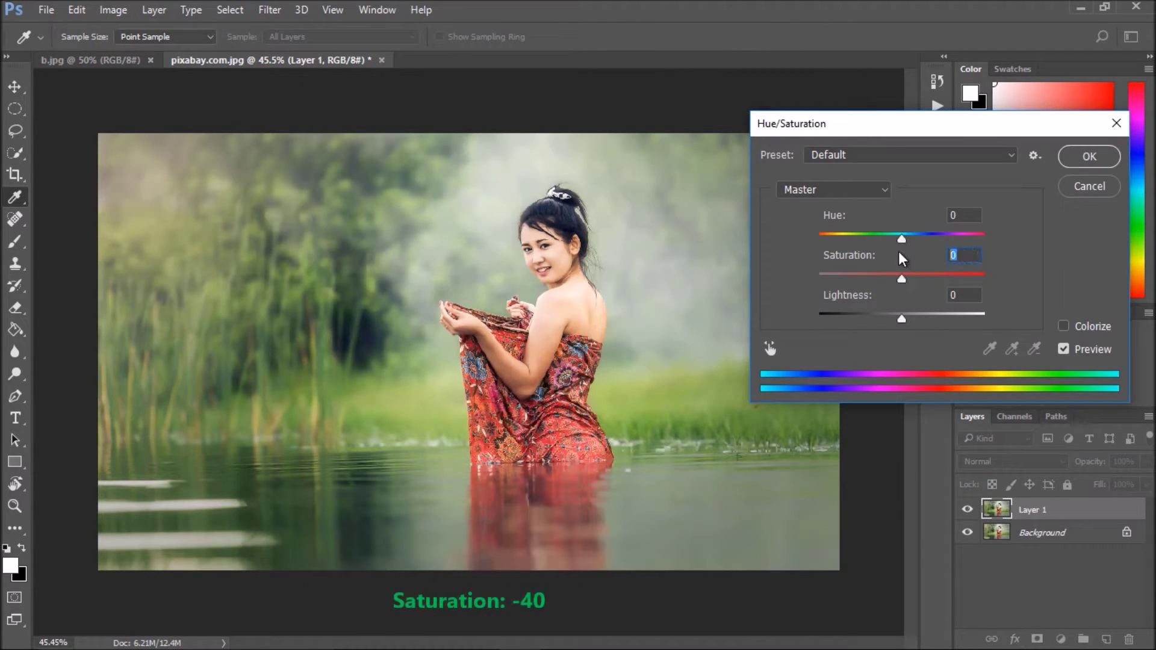
type("-40")
type("v")
left_click(1090, 157)
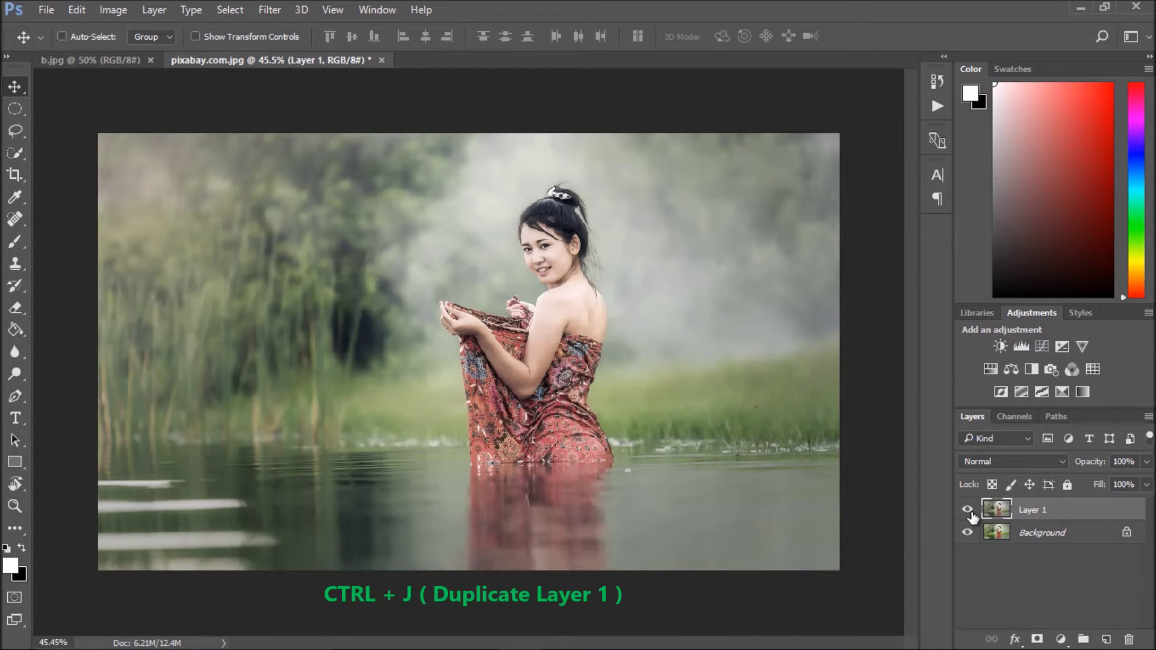
Step: Duplicate Layer 1 and convert the document to CMYK Color without flattening, accepting the profile
key("ctrl+j")
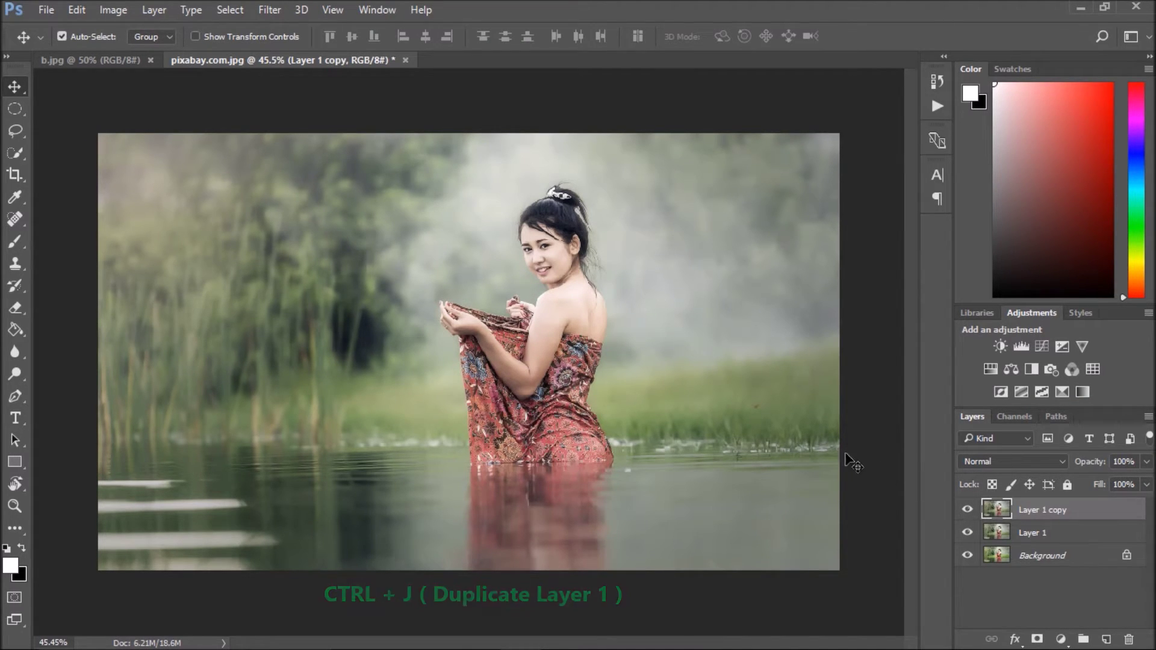
left_click(117, 12)
mouse_move(123, 29)
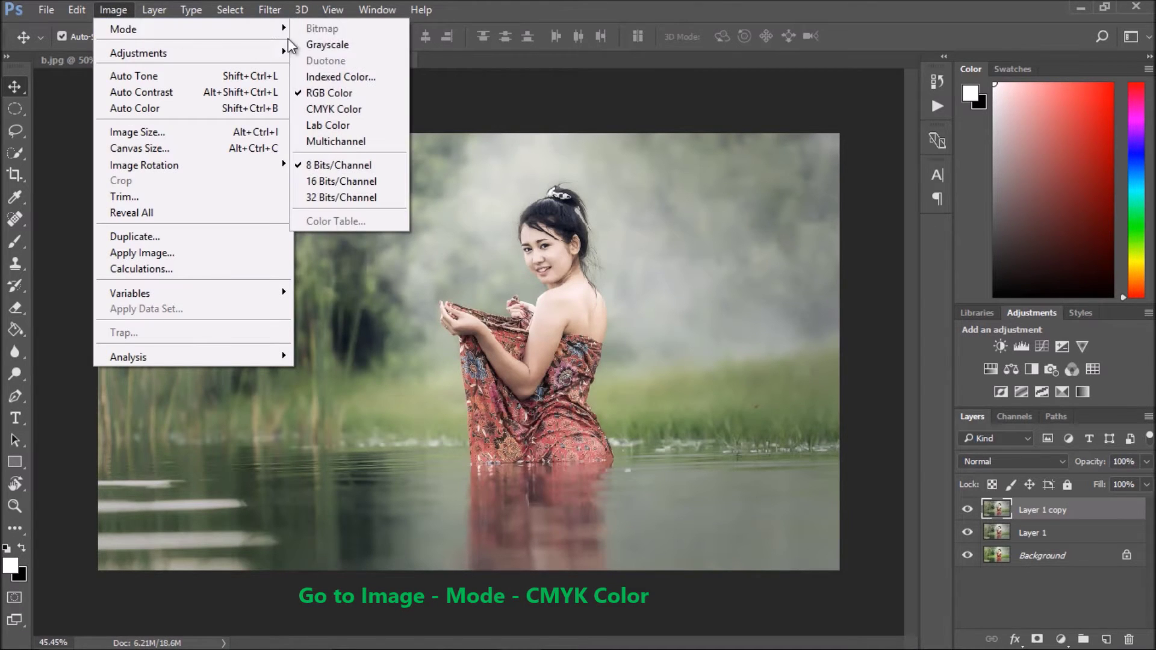
left_click(346, 111)
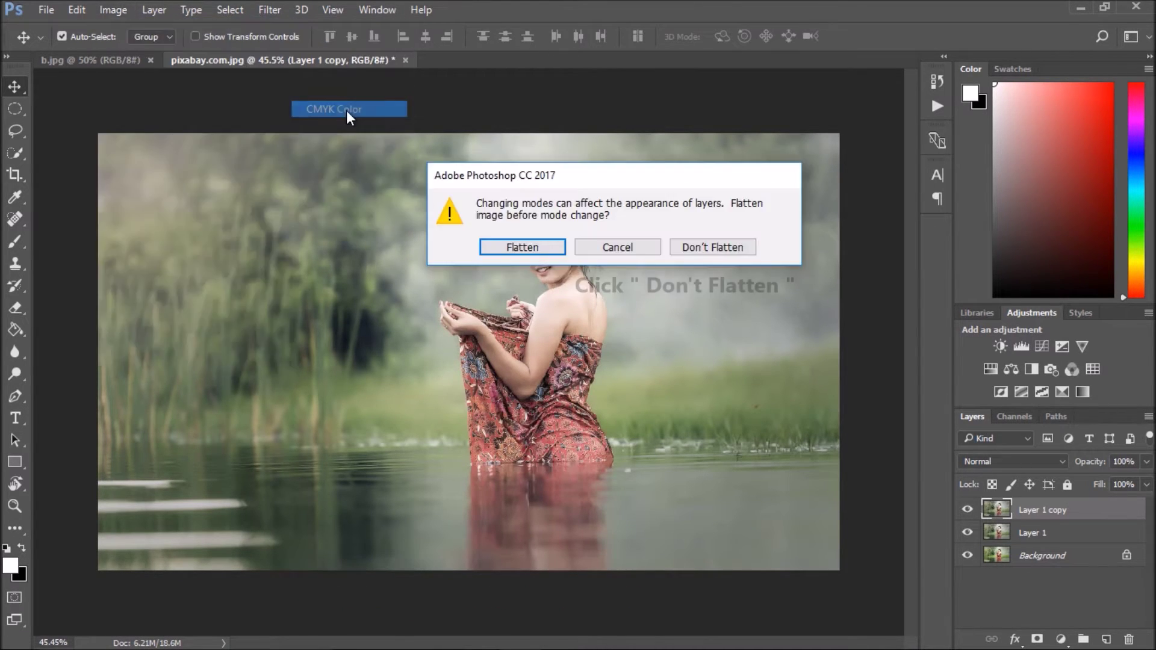
left_click(728, 248)
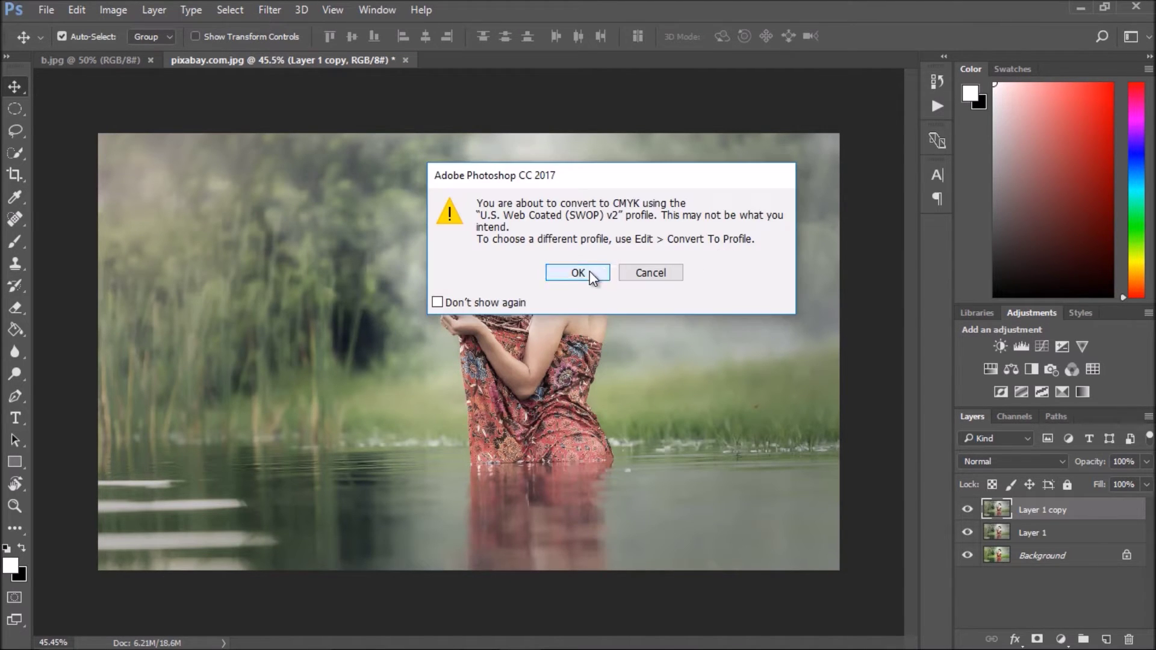
left_click(590, 272)
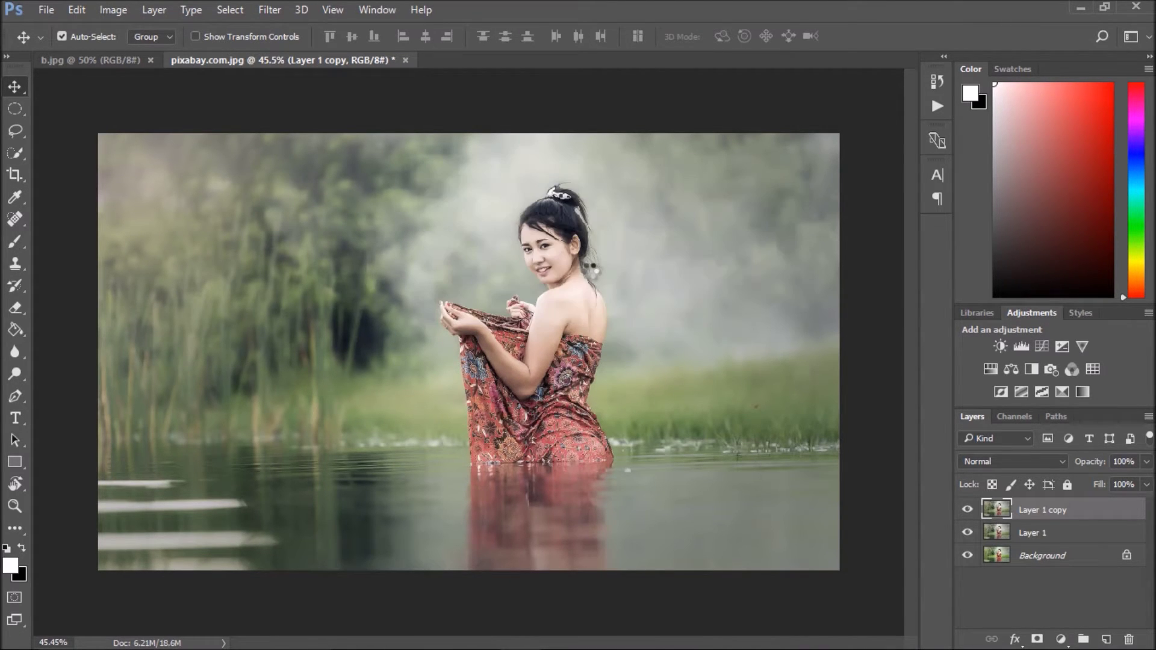
Step: Invert the Yellow channel of Layer 1 copy, then re-enable all channels
left_click(1007, 417)
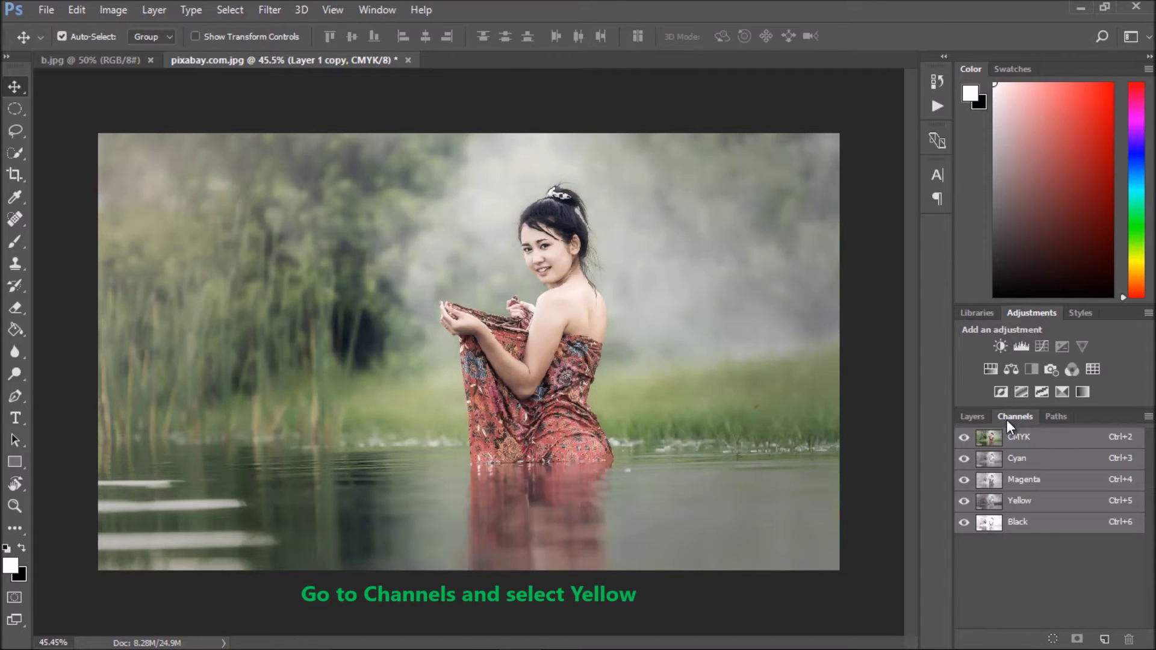
left_click(1052, 506)
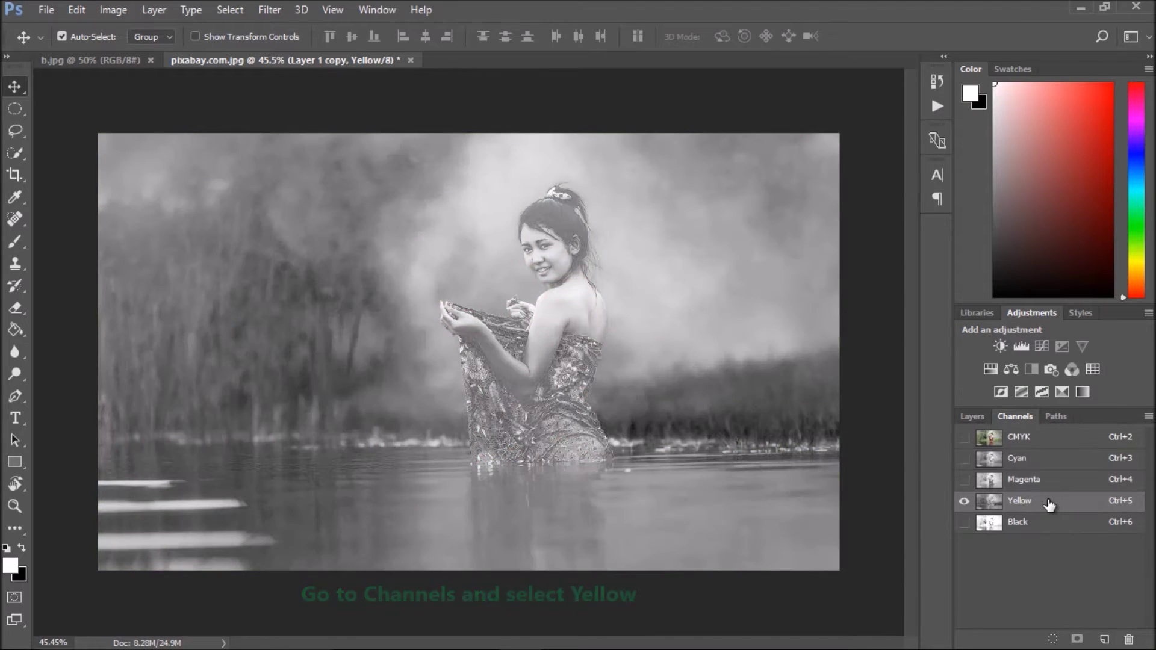
left_click_drag(1049, 505, 1051, 507)
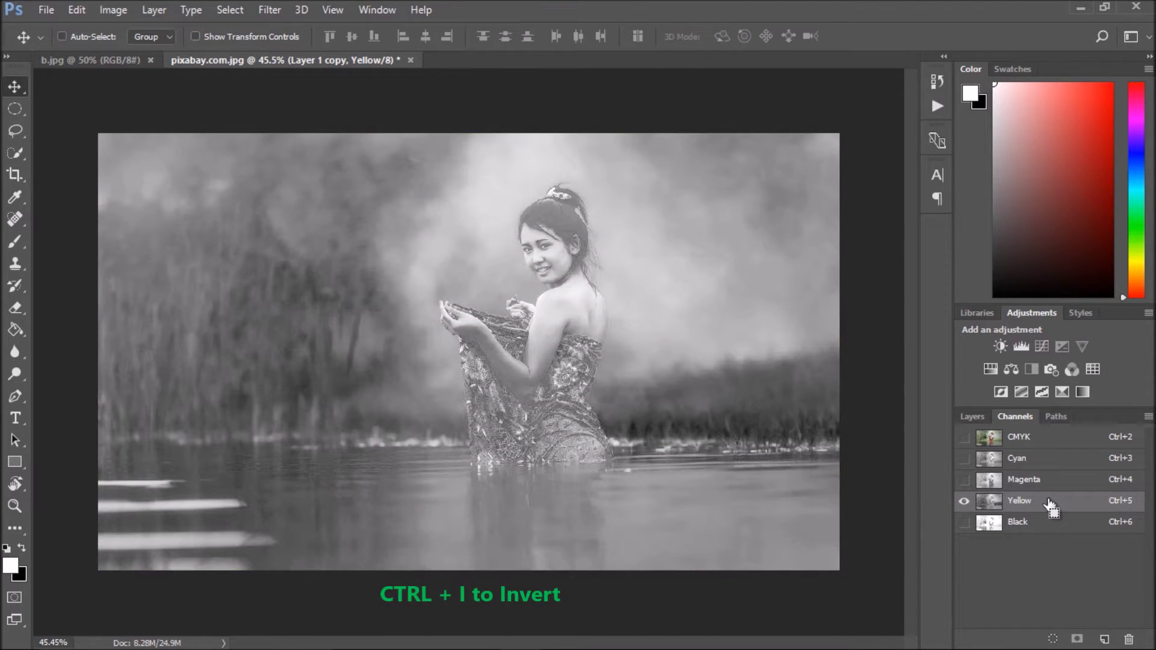
key("ctrl+i")
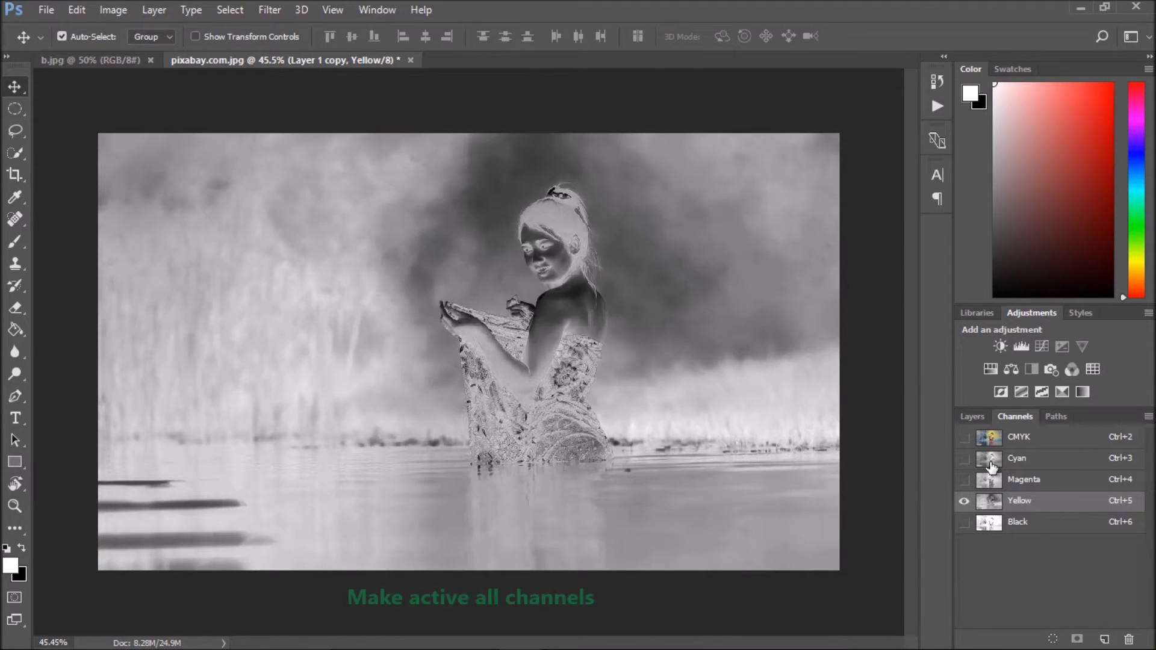
left_click(965, 438)
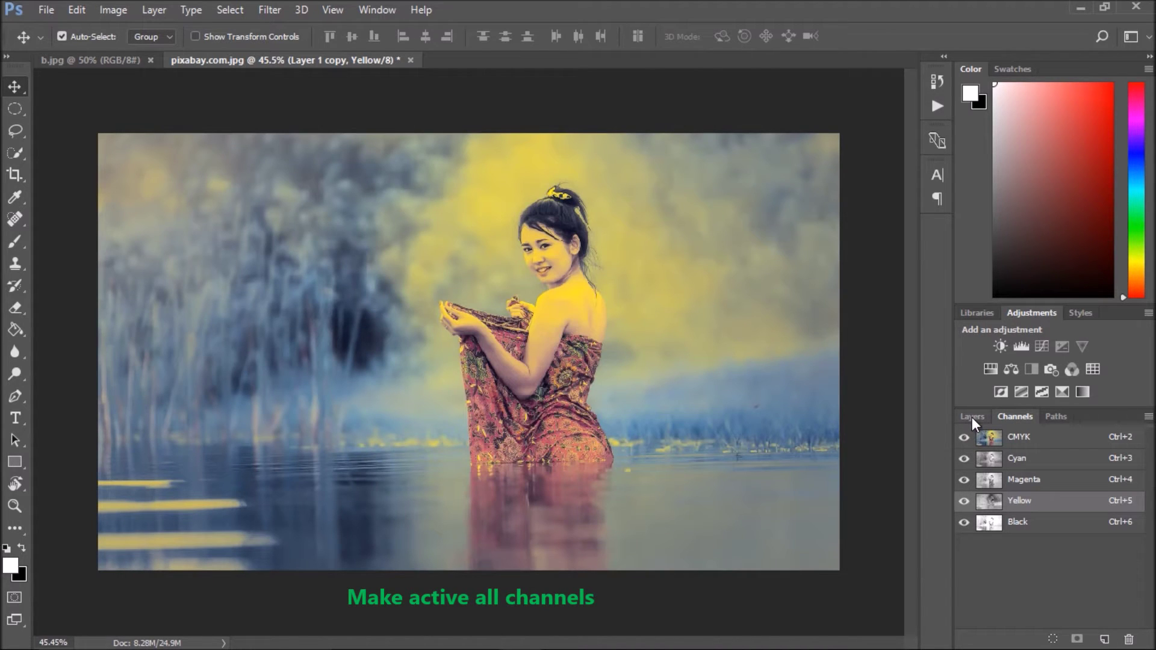
Step: Set Layer 1 copy's blend mode to Soft Light
left_click(972, 417)
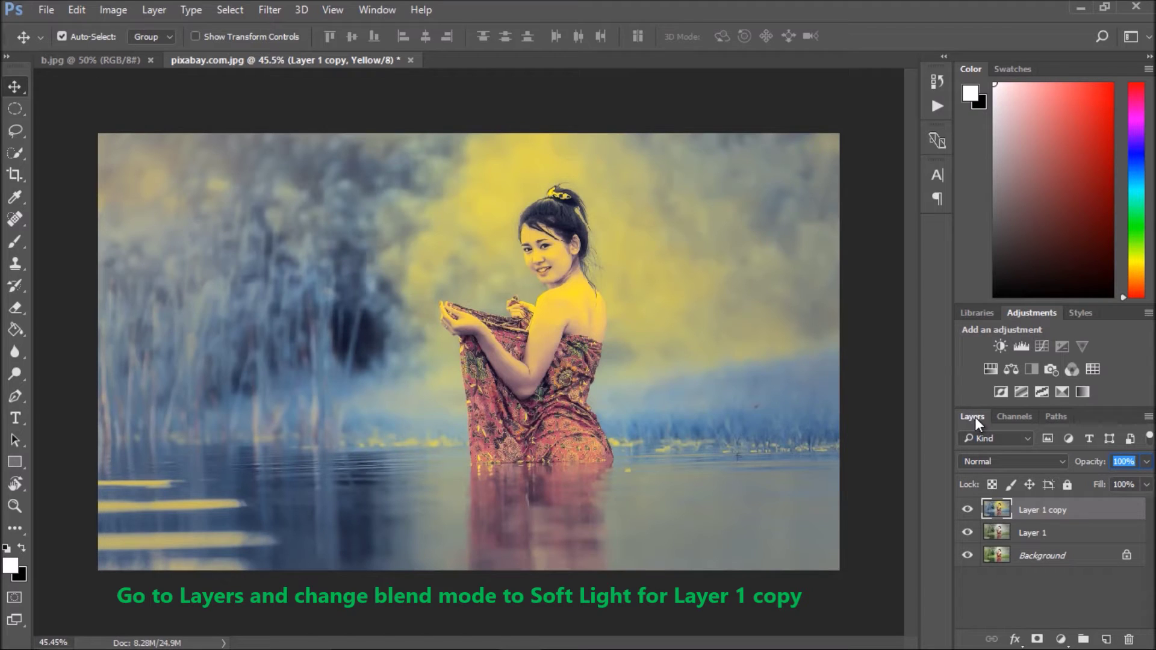
left_click(1043, 460)
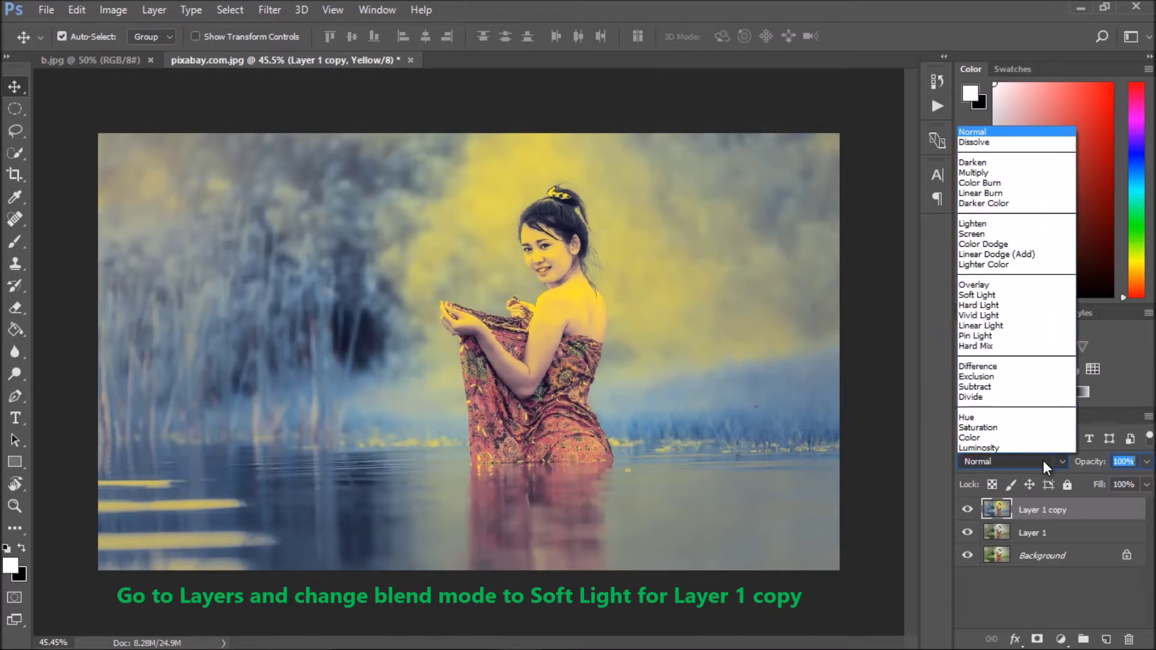
left_click(1010, 293)
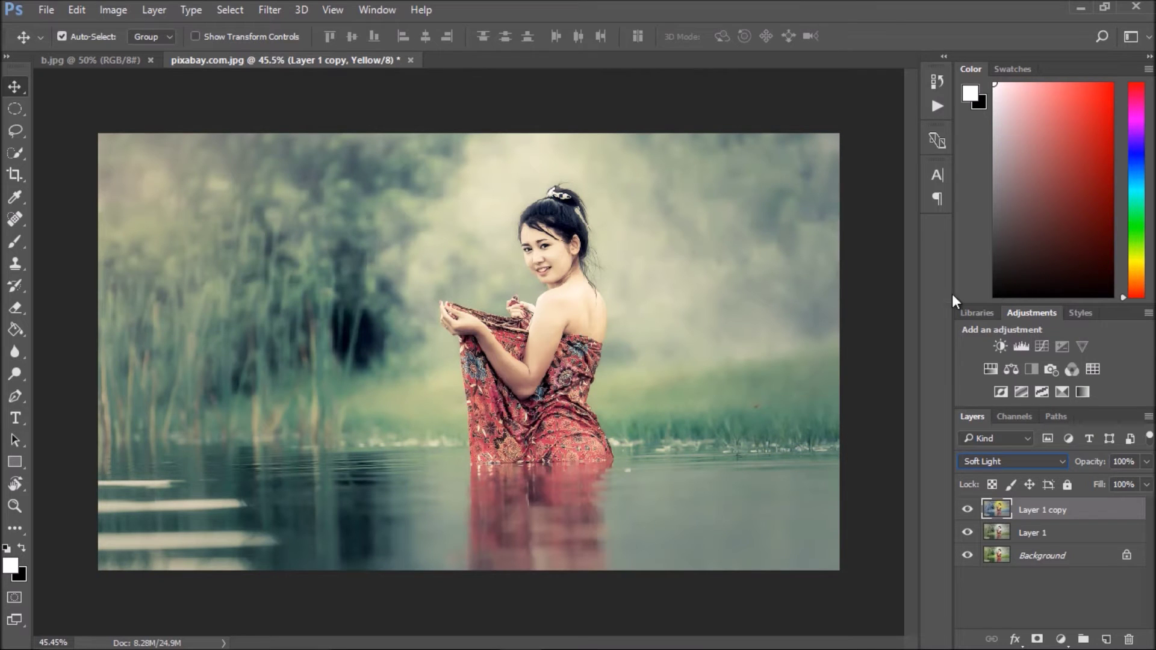
Step: Convert the document back to RGB Color, keeping its layers unflattened
left_click(114, 13)
mouse_move(124, 29)
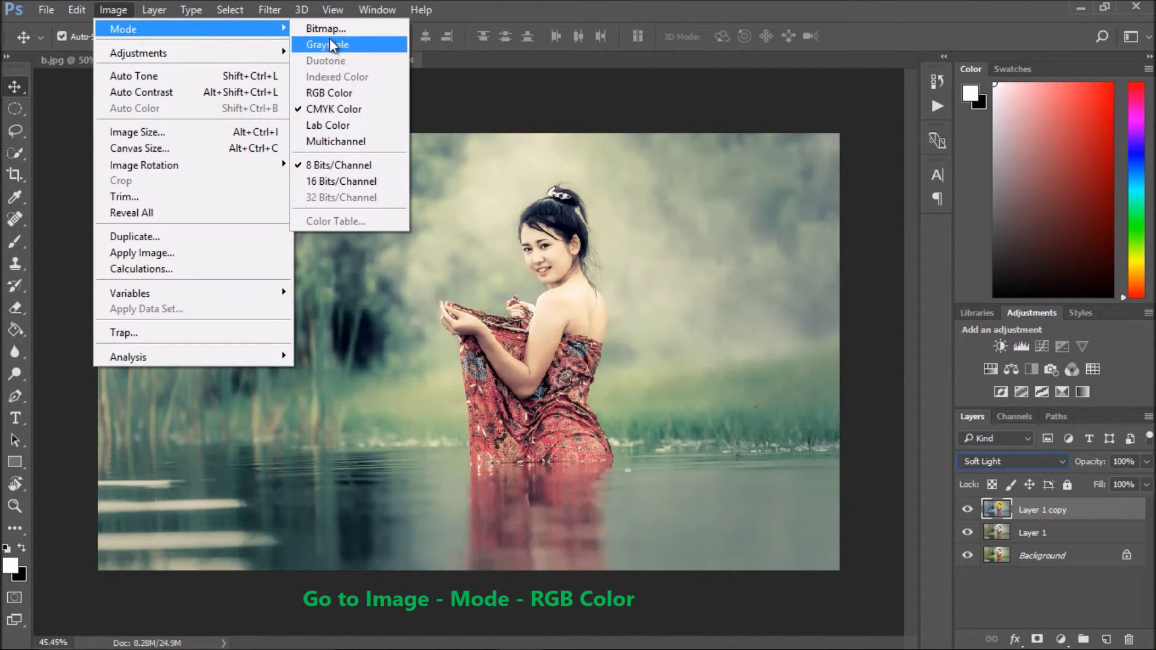
left_click(338, 94)
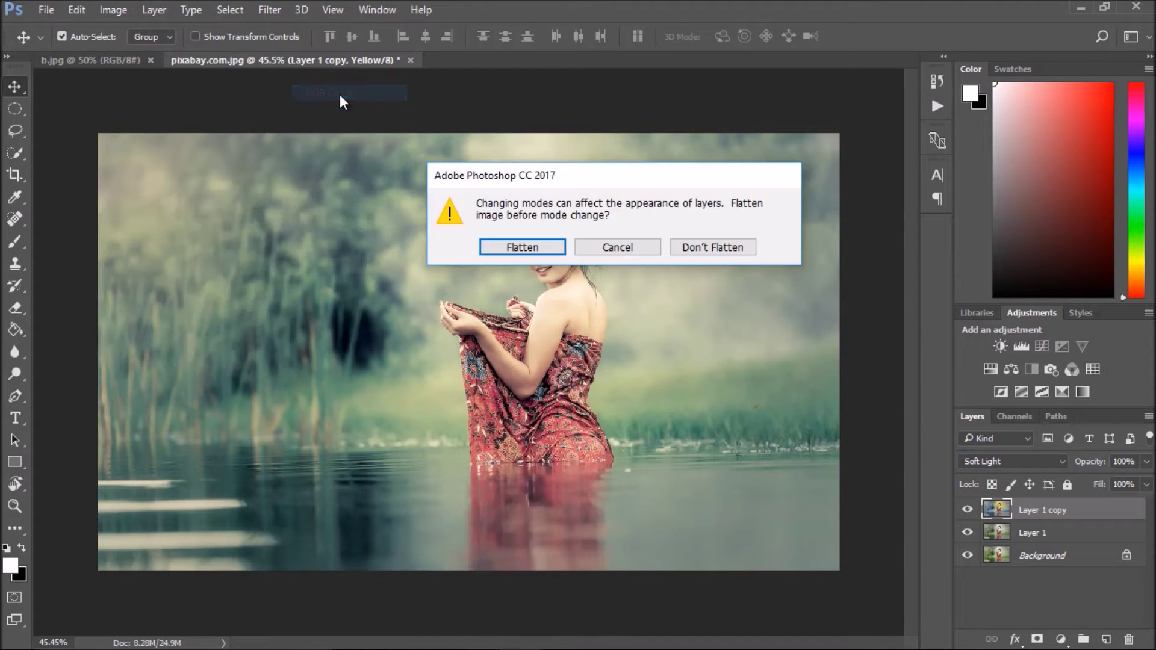
left_click(718, 248)
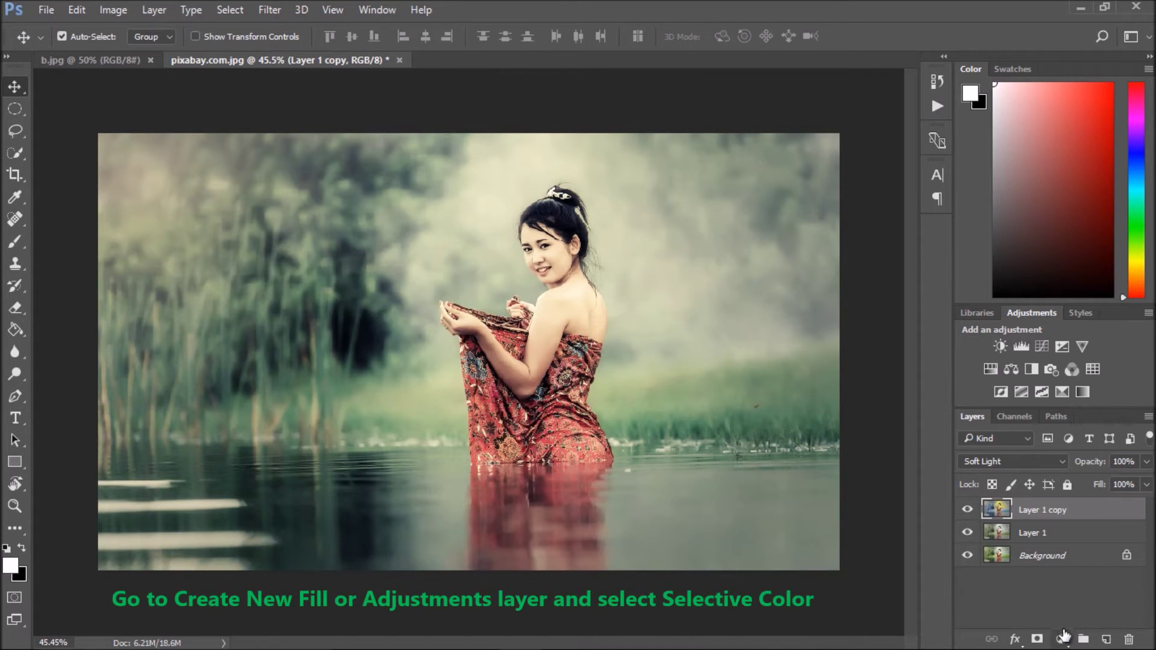
Step: Add a Selective Color adjustment layer with Black in the Yellows raised to +100%
left_click(1063, 637)
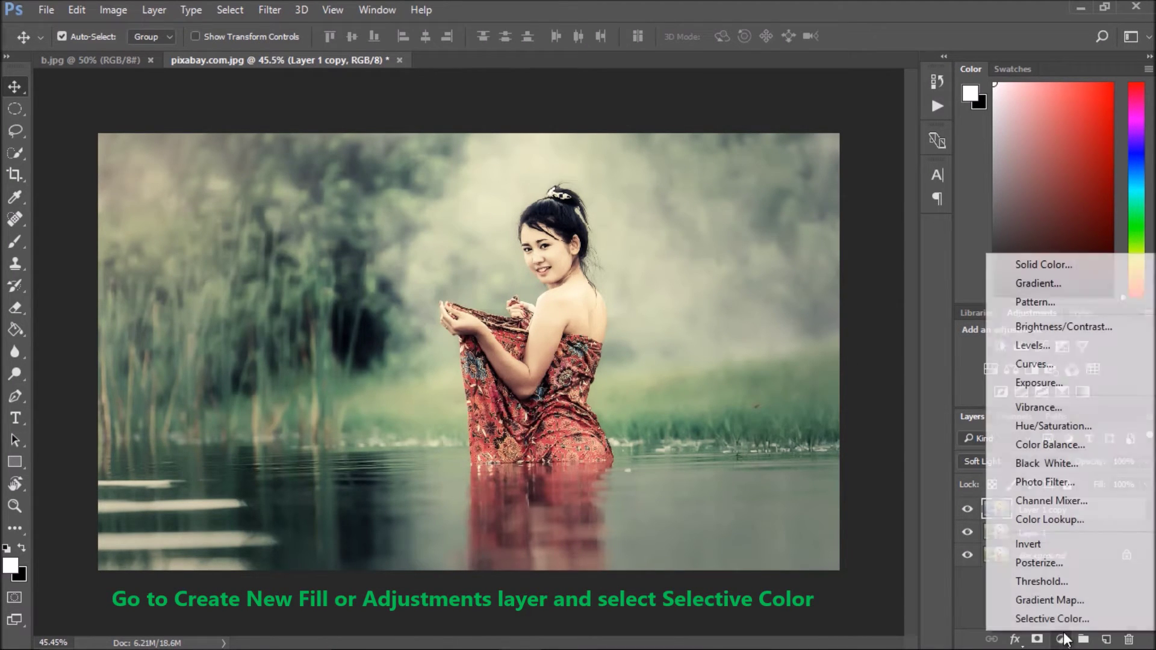
left_click(1103, 614)
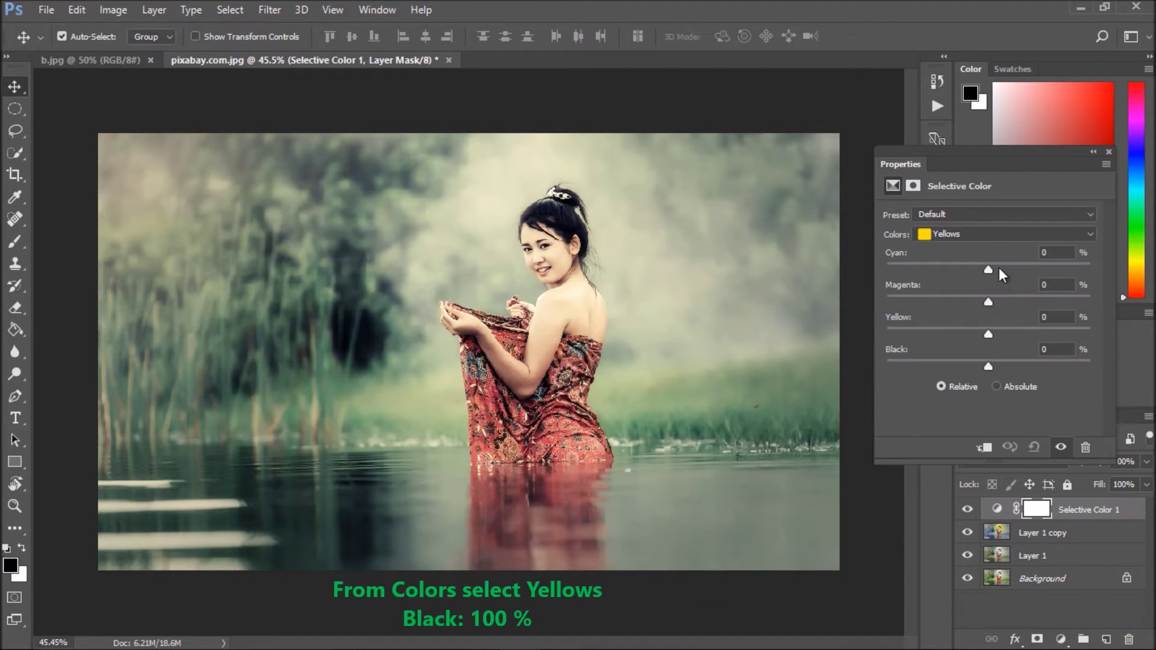
left_click(978, 234)
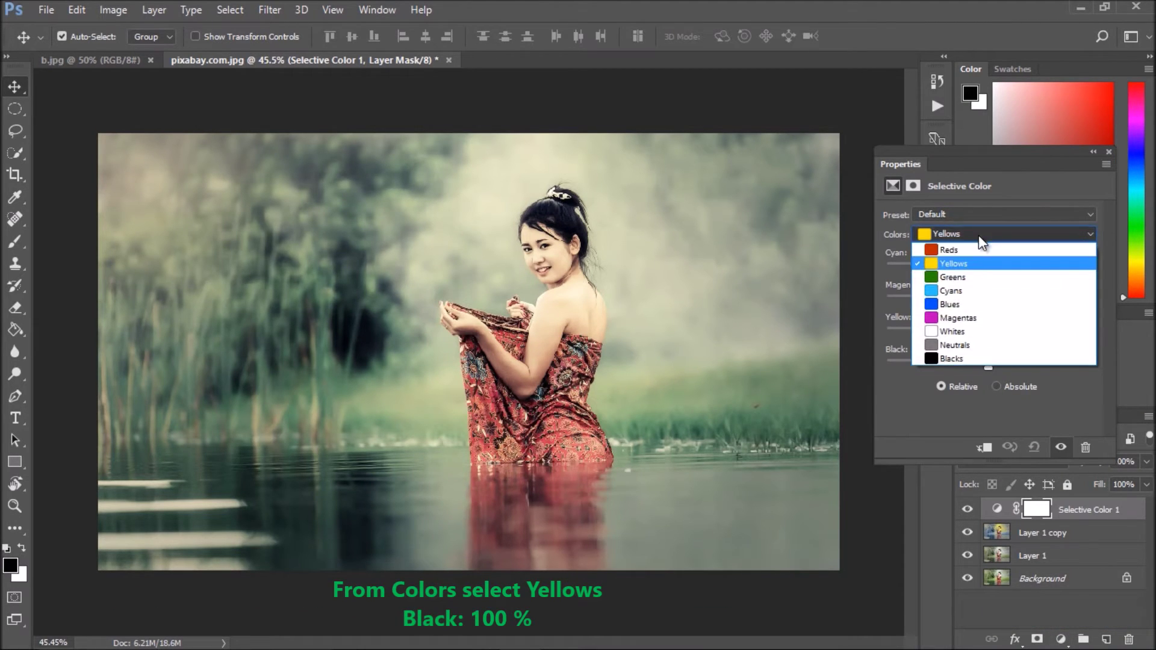
left_click(957, 264)
left_click_drag(991, 367, 1006, 362)
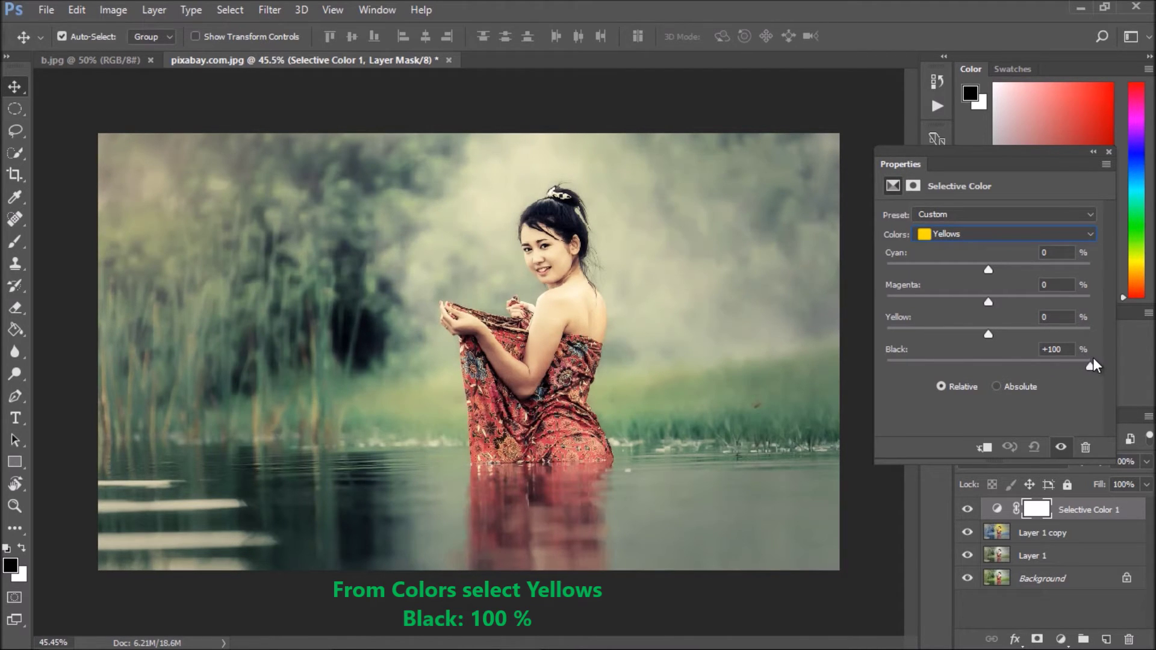
left_click(1109, 152)
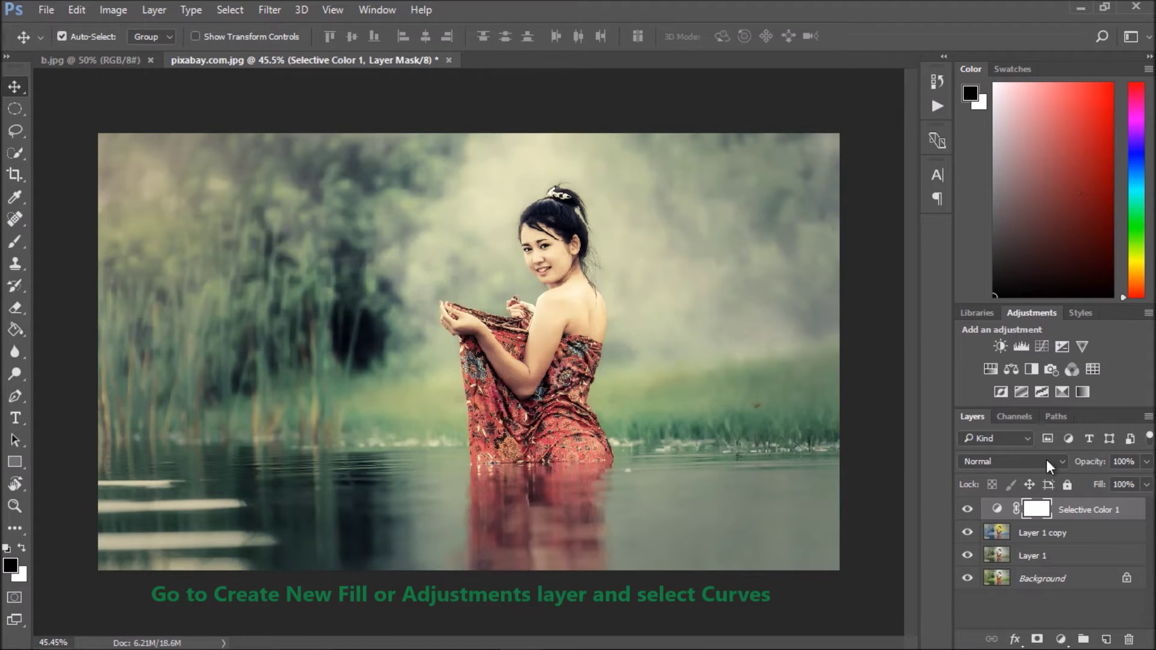
Step: Add a Curves adjustment layer lifting the Blue channel's shadow point for a bluish tint
left_click(1061, 640)
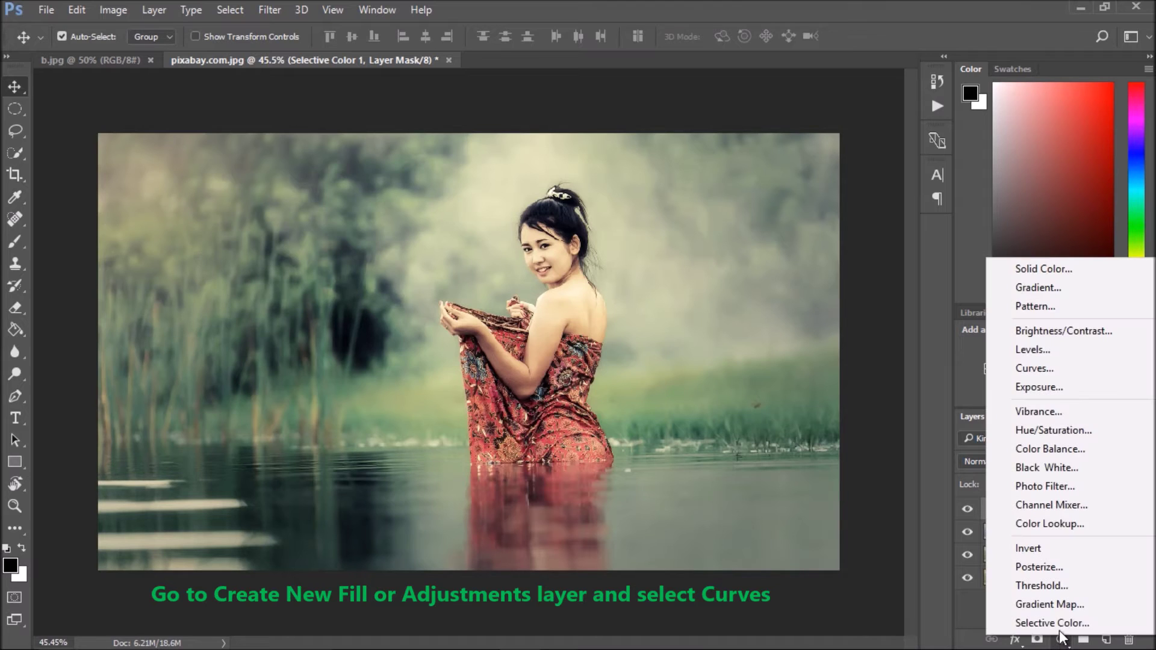
left_click(1067, 370)
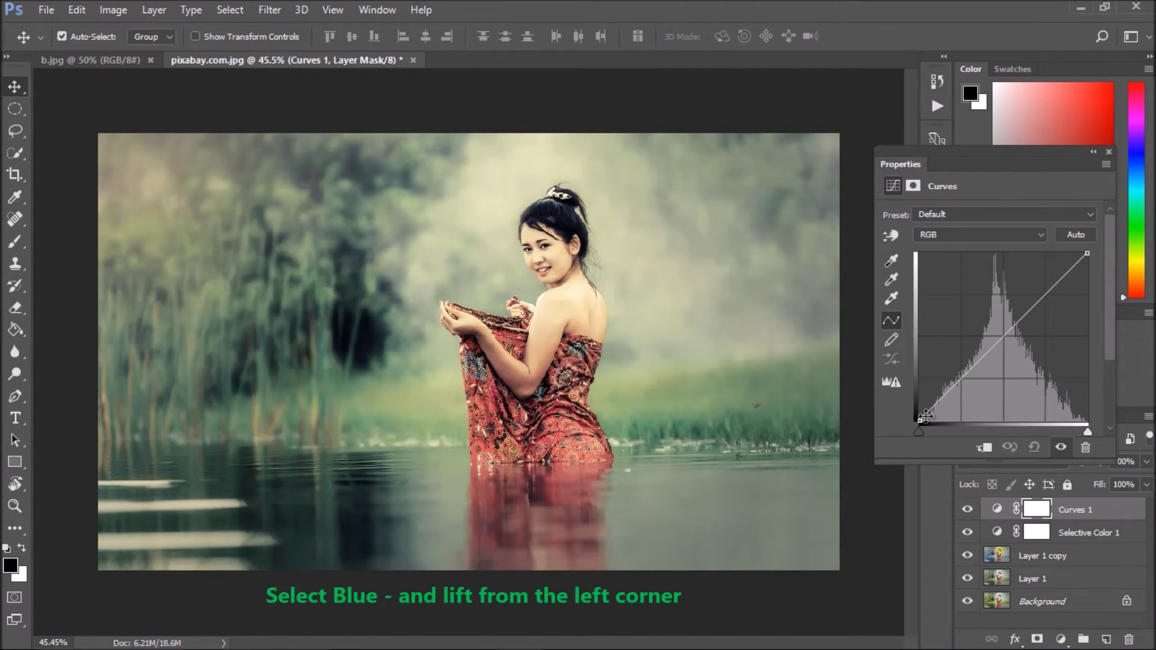
left_click(954, 235)
left_click(944, 280)
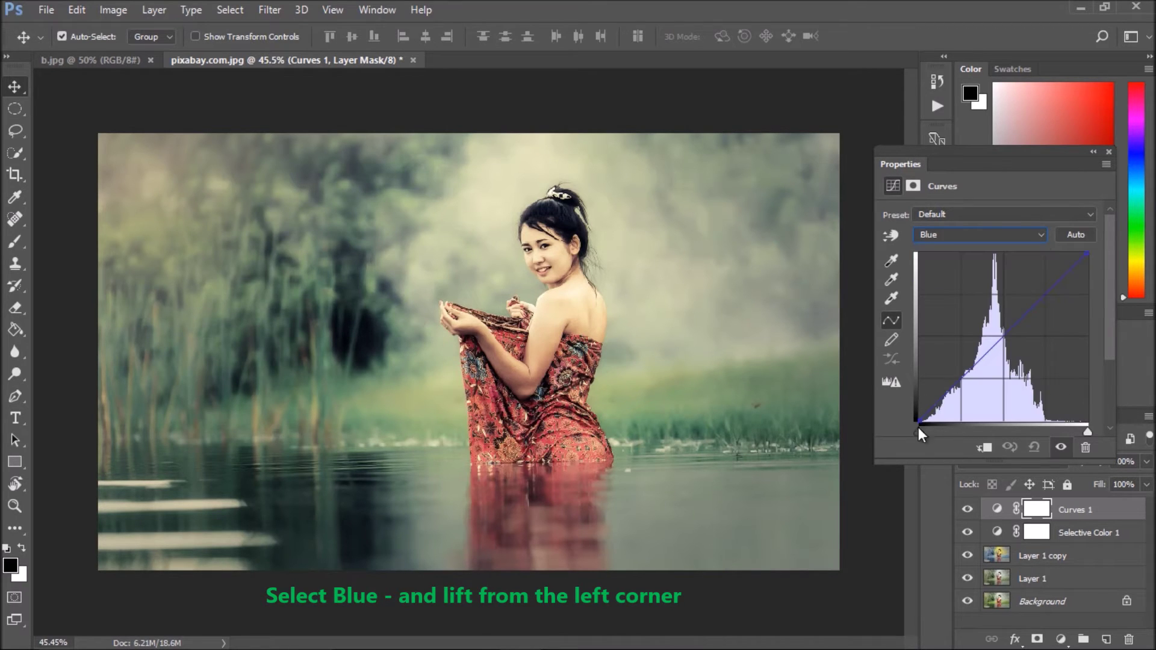
left_click_drag(918, 420, 916, 381)
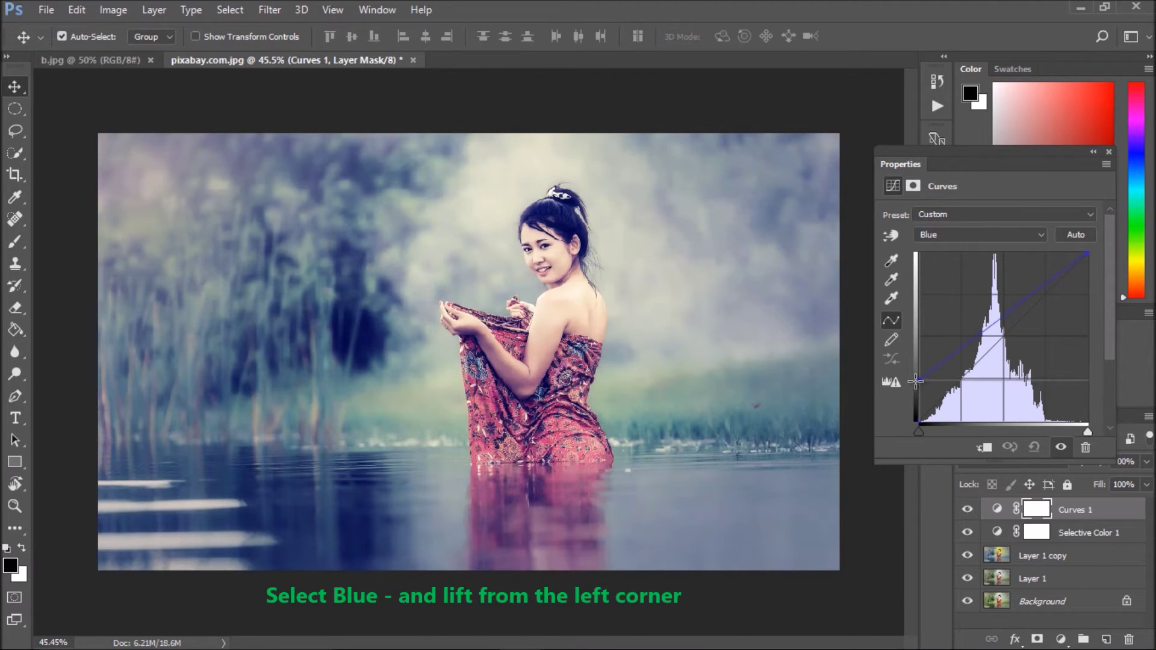
left_click(1110, 152)
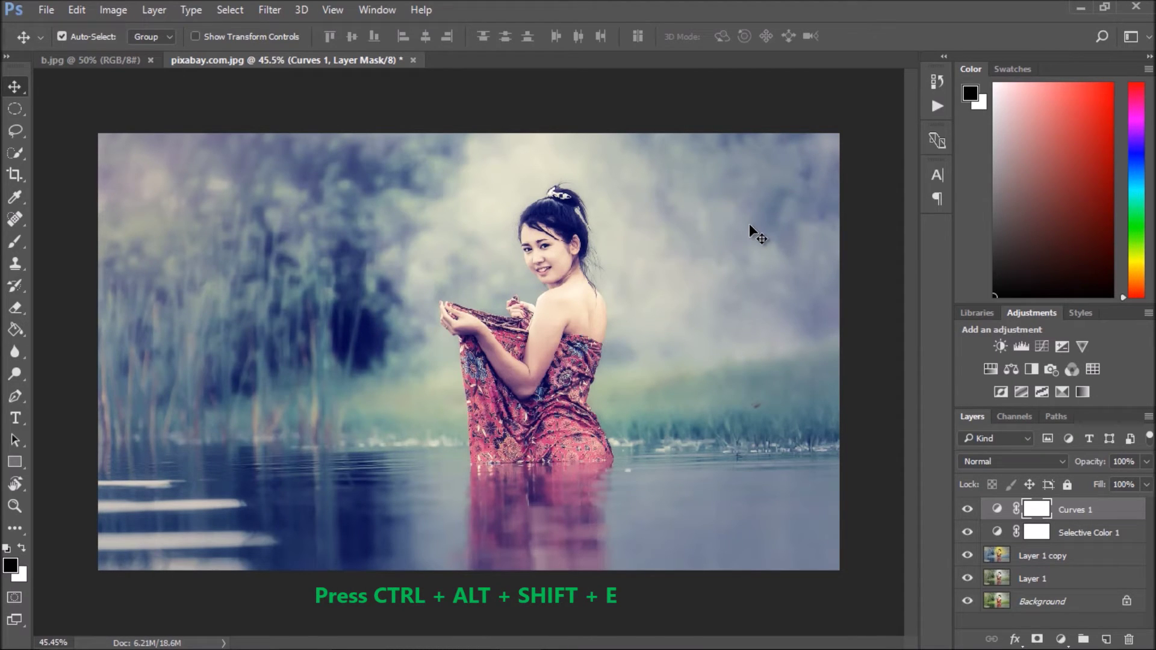
Step: Stamp all visible layers into a merged Layer 2 and bring up the bokeh document b.jpg
key("ctrl+alt+shift+e")
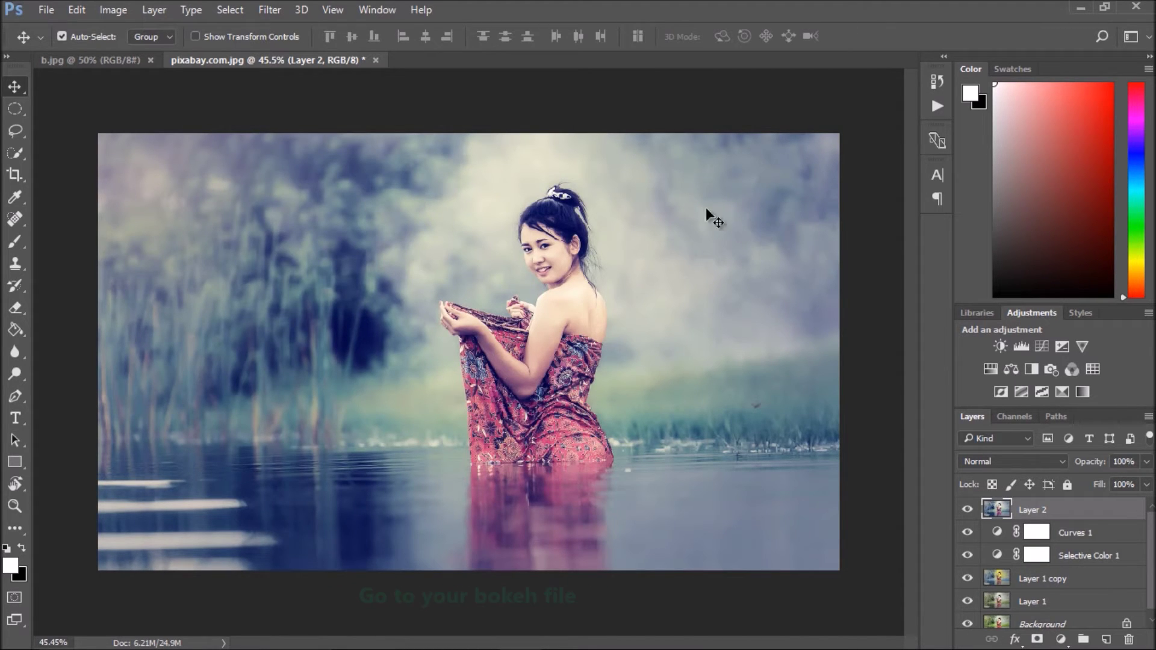
left_click(114, 57)
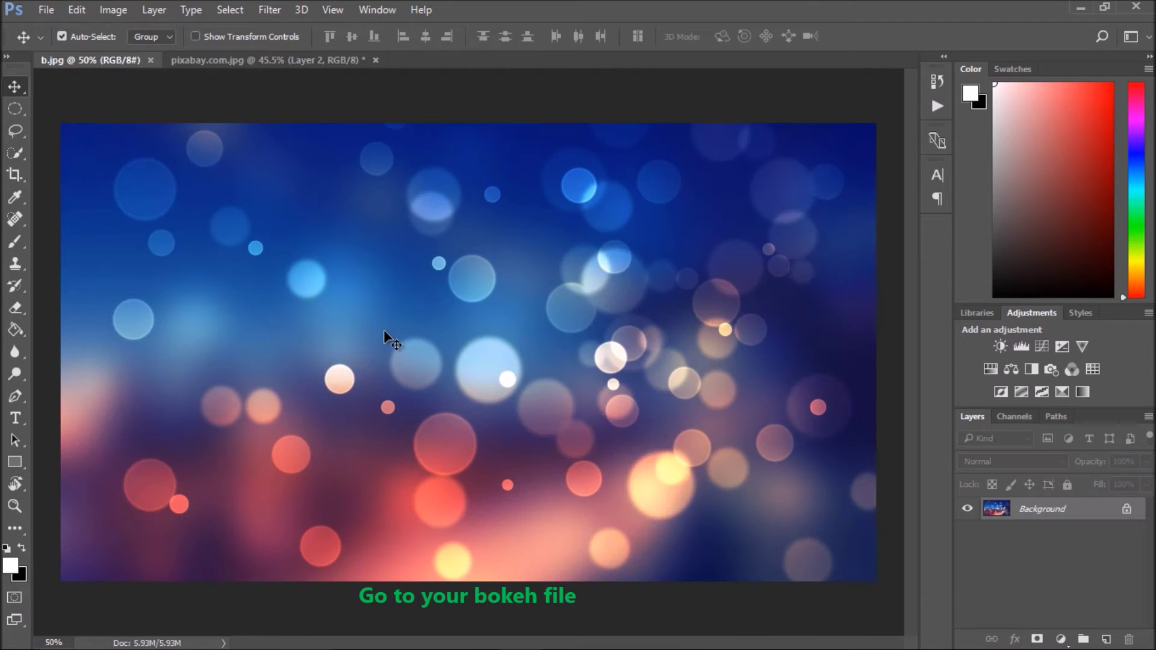
left_click_drag(386, 334, 331, 67)
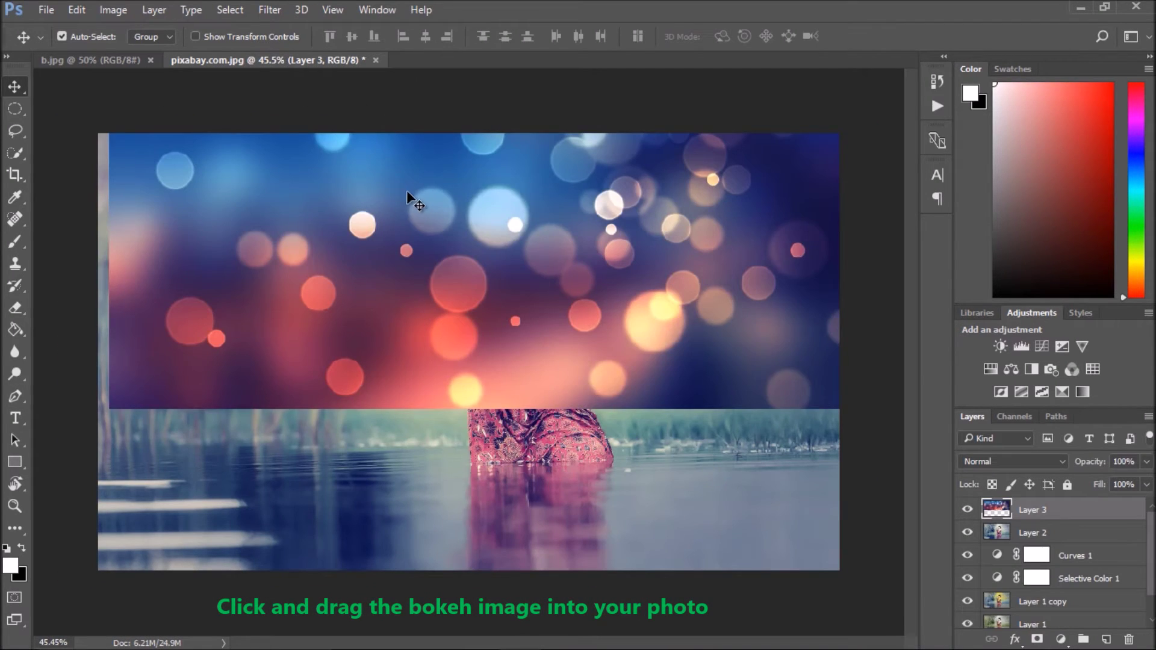
Step: Drop the bokeh image into the river photo as Layer 3; a first resize attempt is cancelled
mouse_move(331, 67)
left_mouse_down()
mouse_move(385, 252)
mouse_move(389, 325)
left_mouse_up()
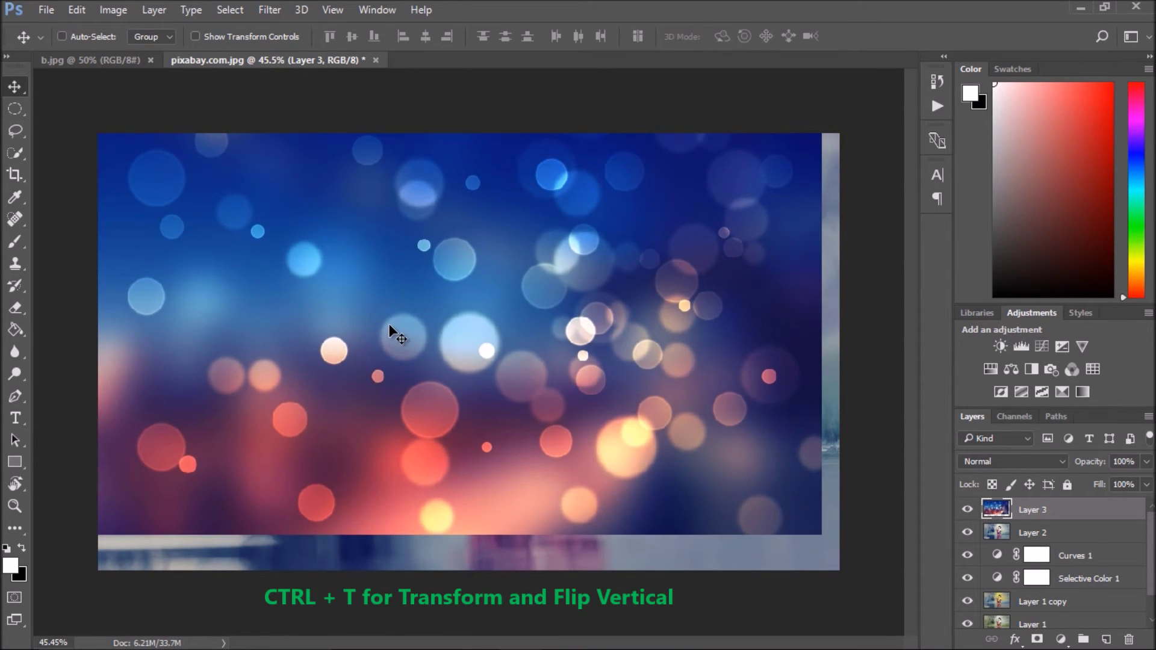
key("ctrl+t")
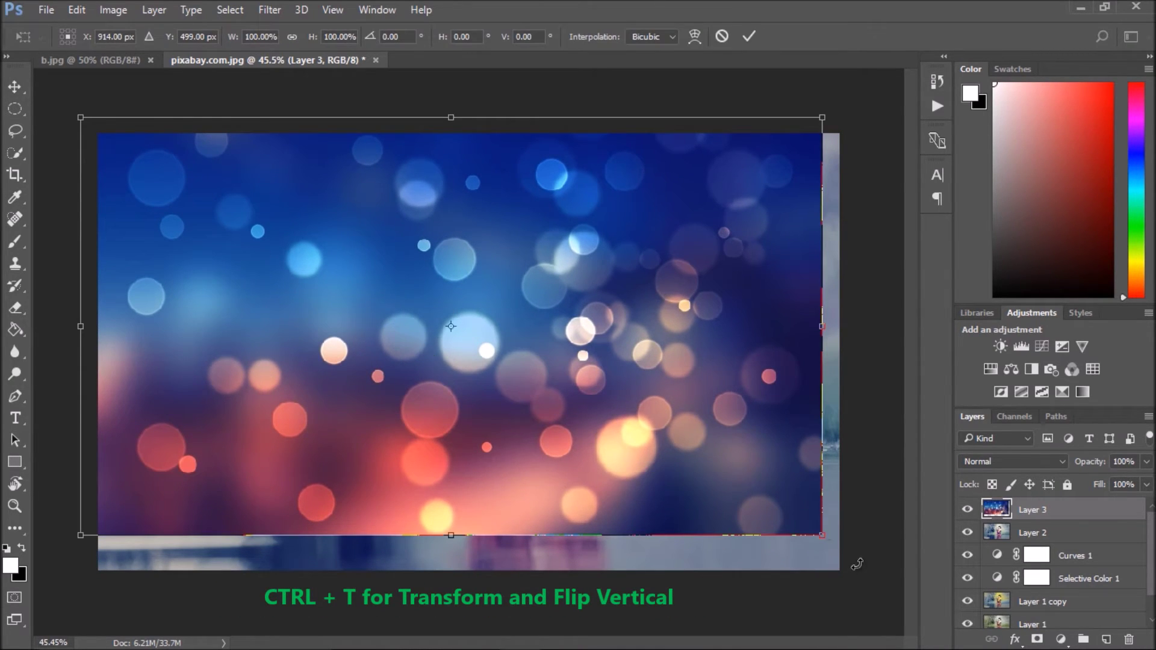
left_click_drag(826, 539, 862, 602)
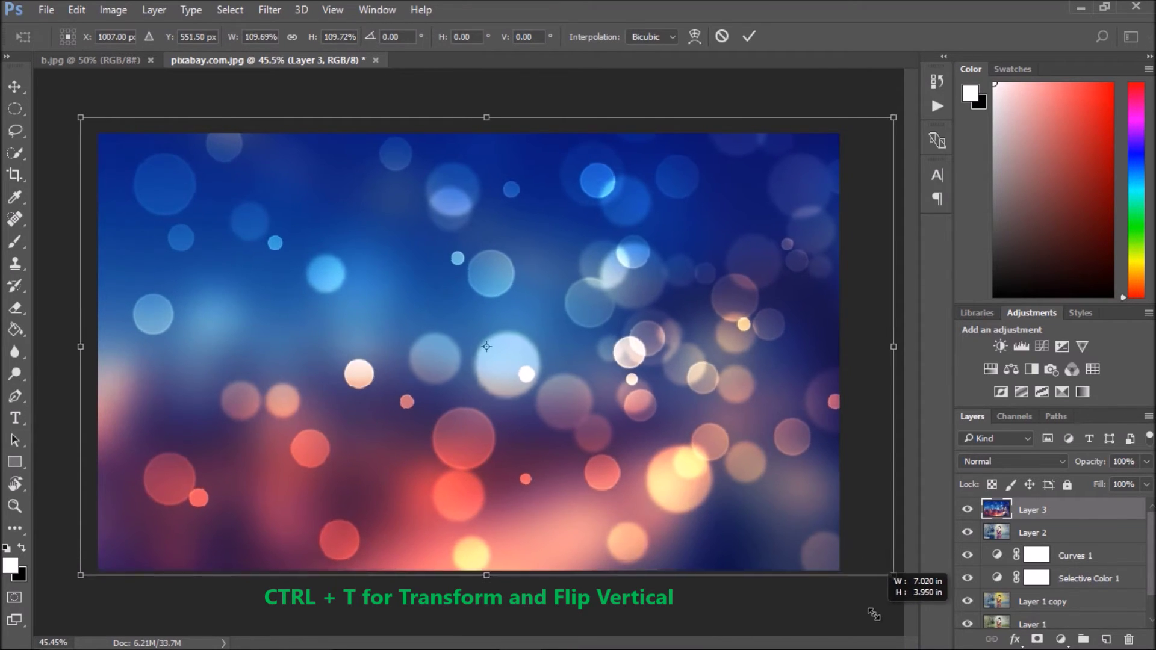
left_click_drag(862, 605, 854, 647)
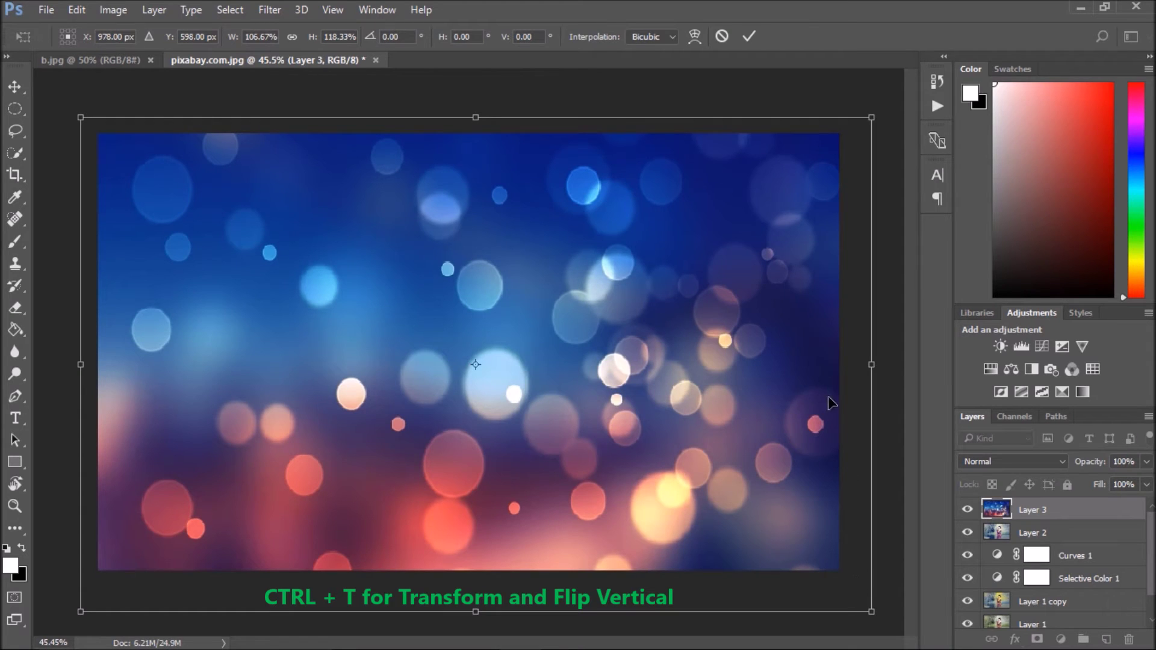
left_click(726, 36)
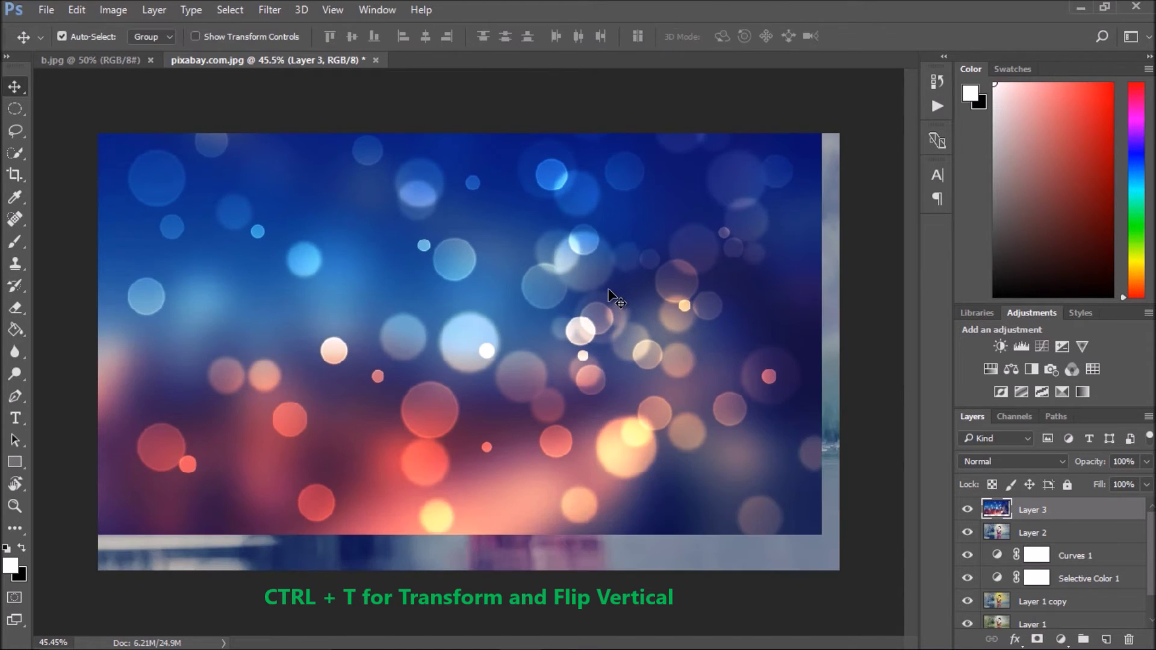
Step: Scale the bokeh layer to cover the canvas, flip it vertically, nudge it down, and commit
key("ctrl+t")
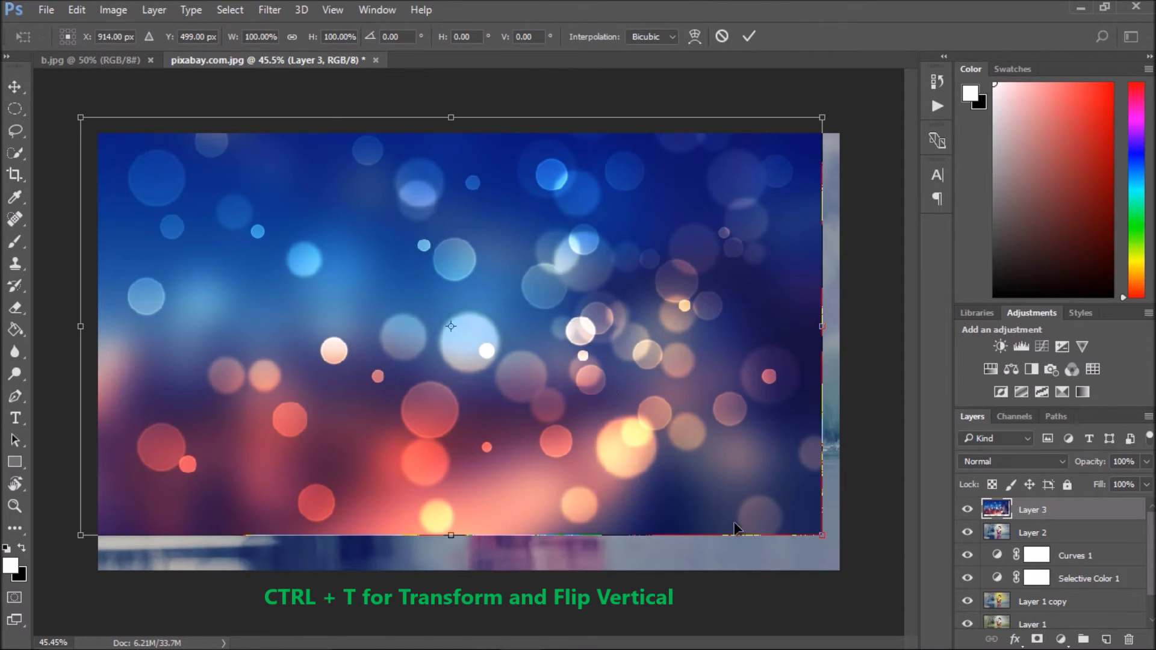
left_click_drag(821, 536, 886, 571)
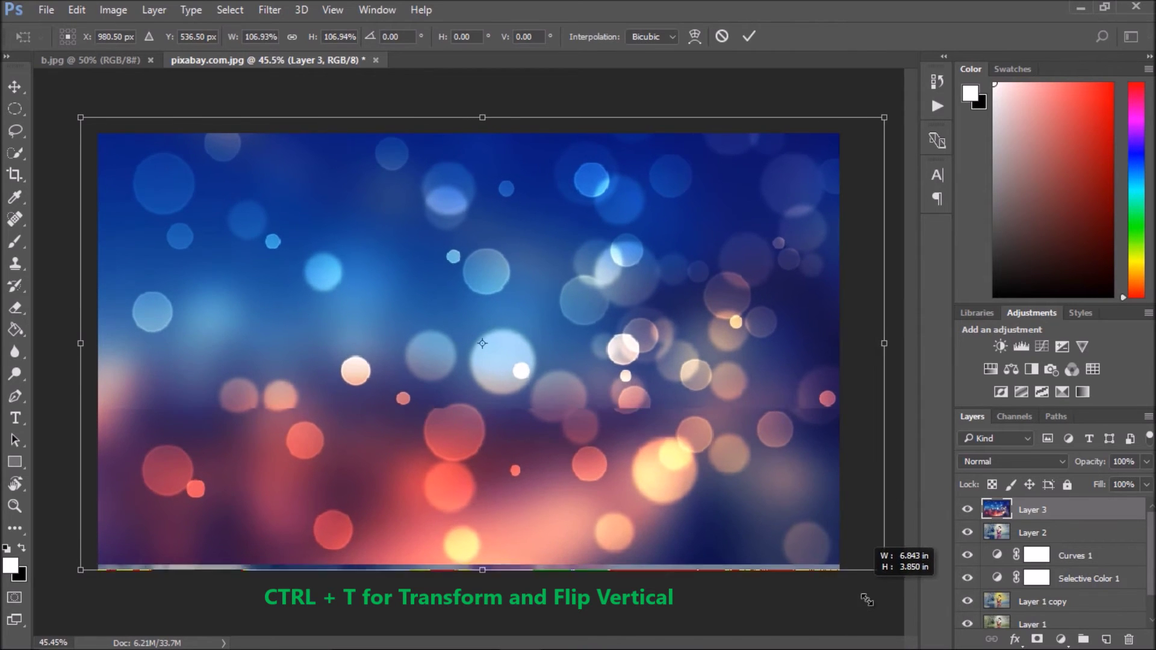
right_click(602, 381)
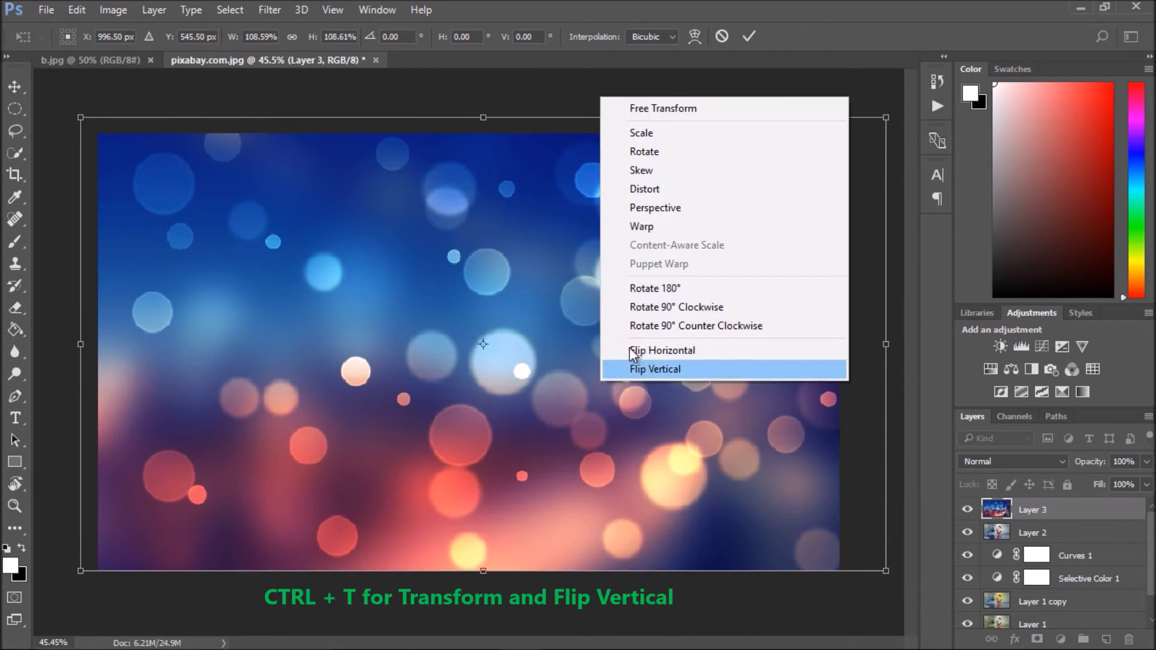
left_click(685, 370)
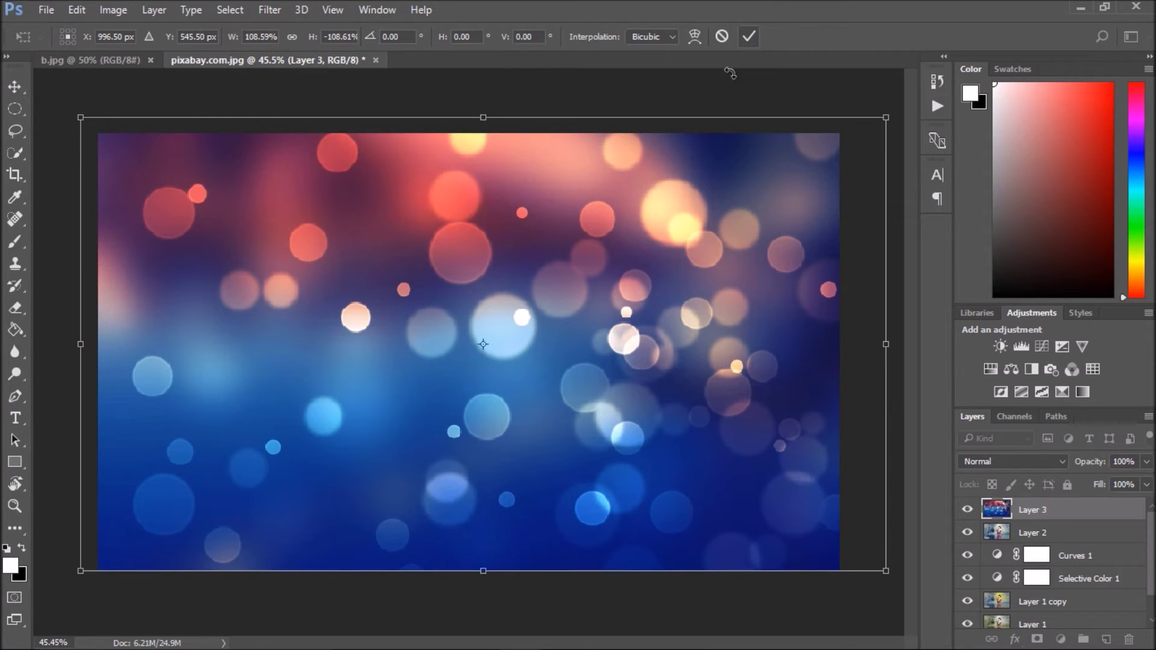
left_click_drag(598, 211, 601, 228)
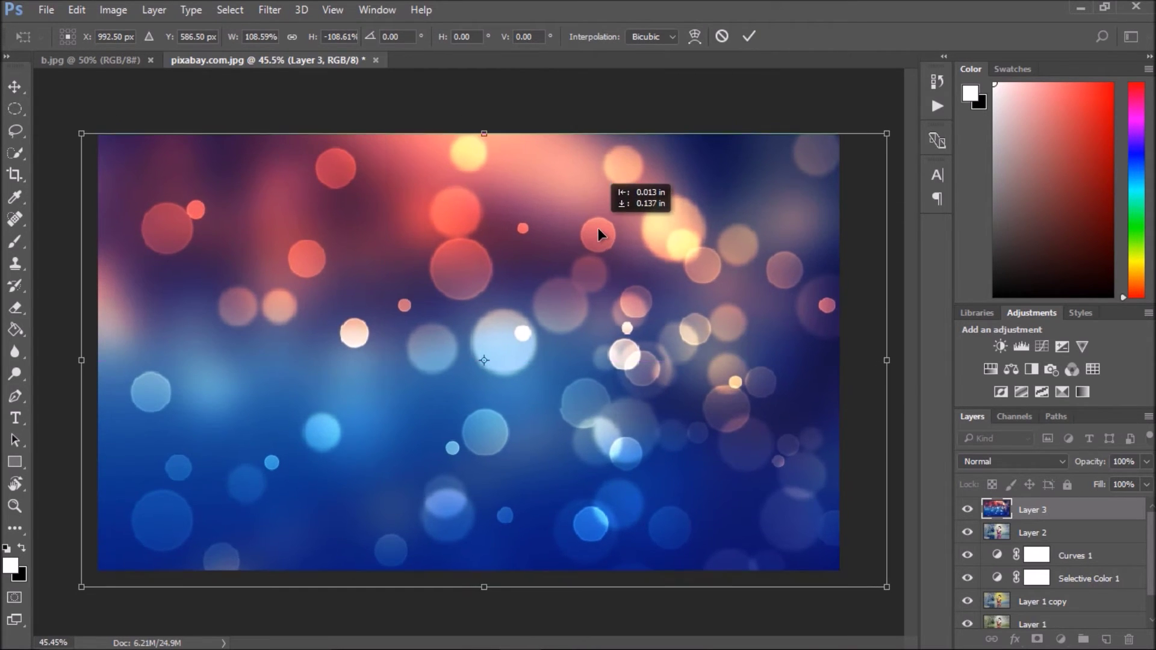
left_click(753, 41)
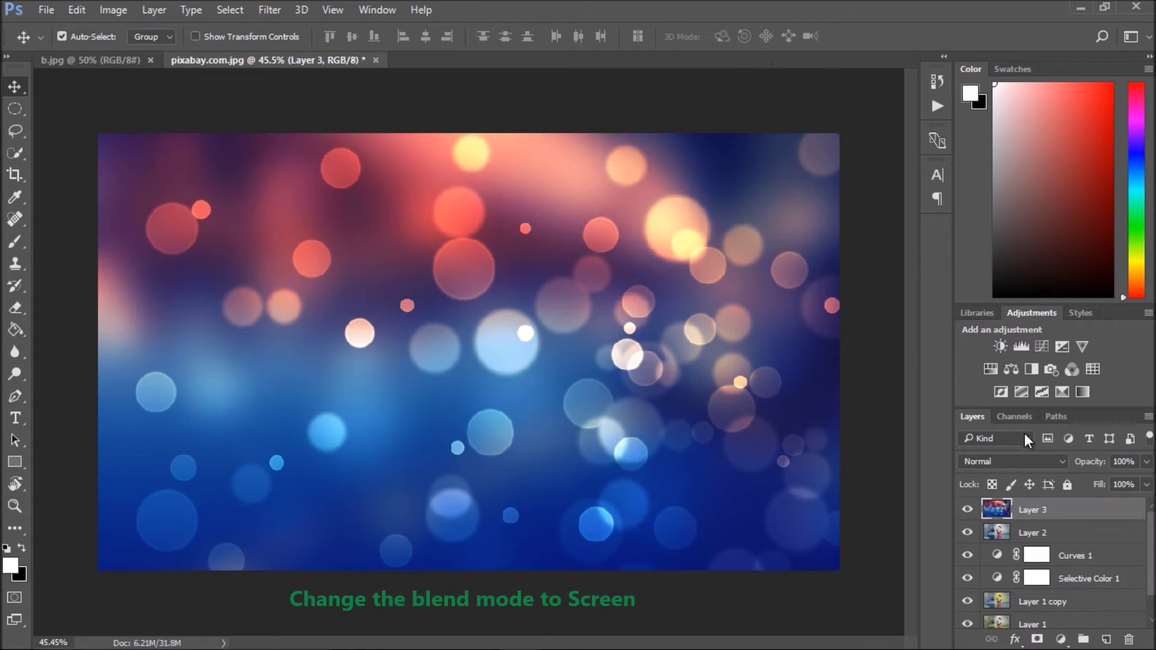
Step: Set Layer 3's blend mode to Screen and add a white layer mask to it
left_click(1039, 455)
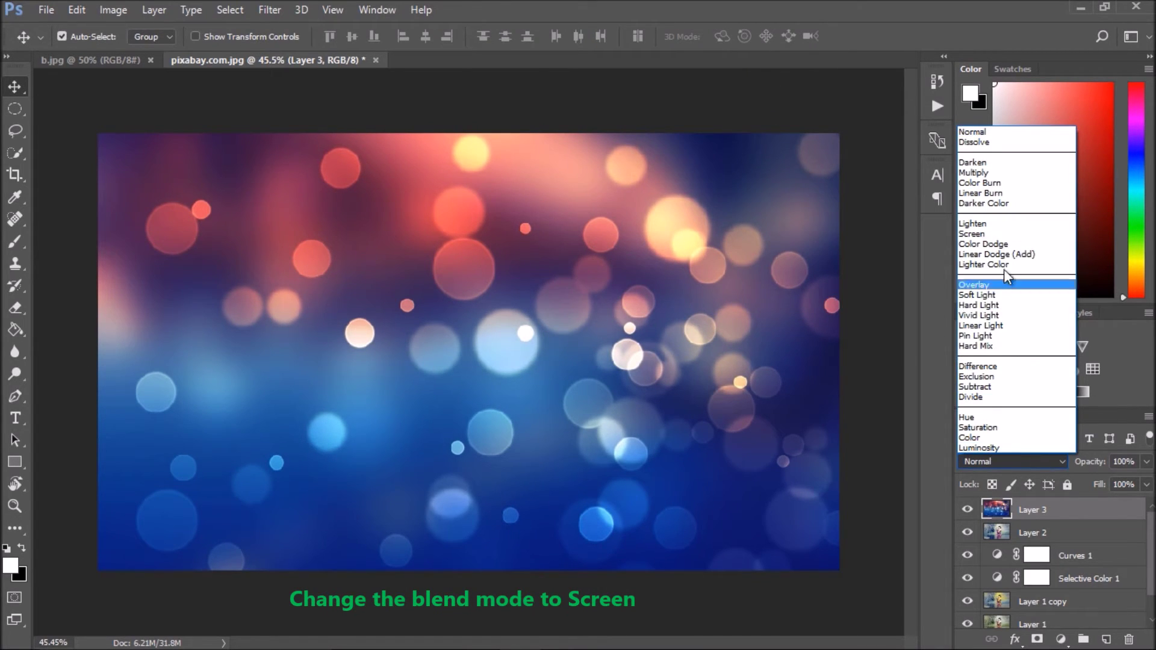
left_click(994, 233)
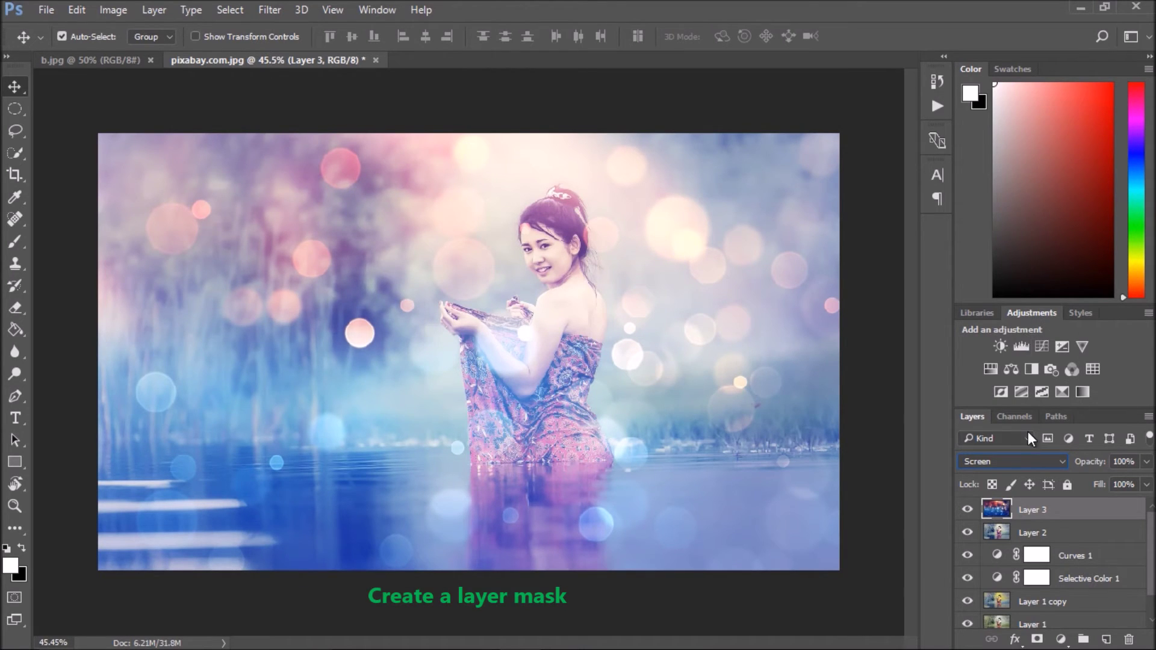
left_click(1037, 640)
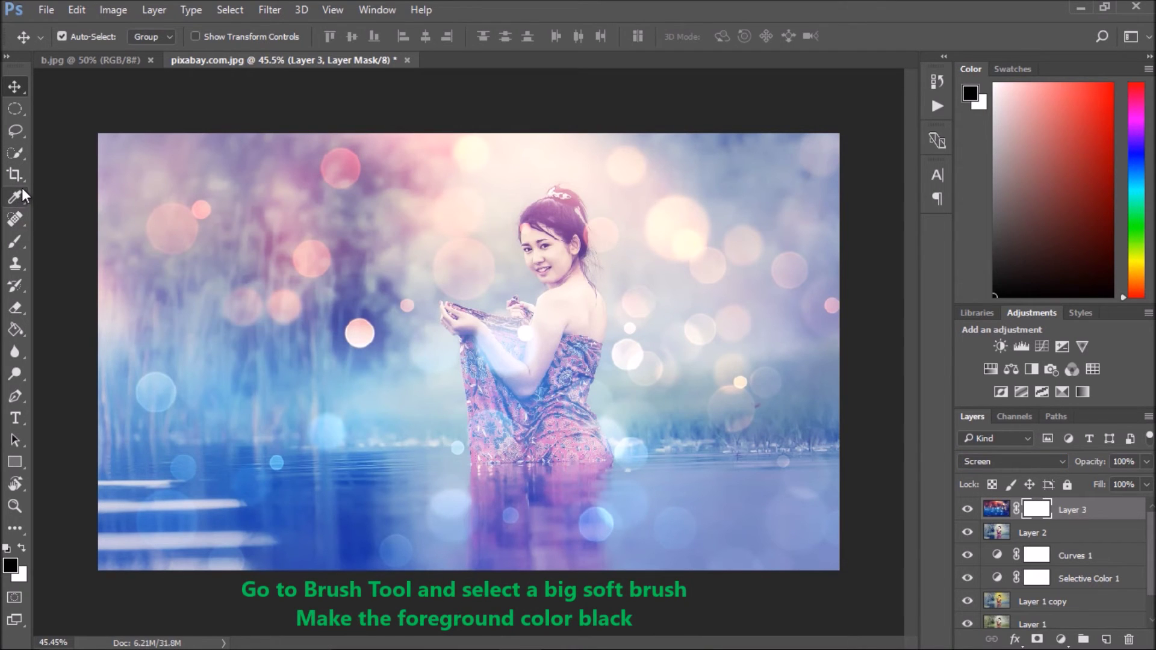
Step: Set up a large soft round brush at 100% opacity and 500 px
left_click(20, 241)
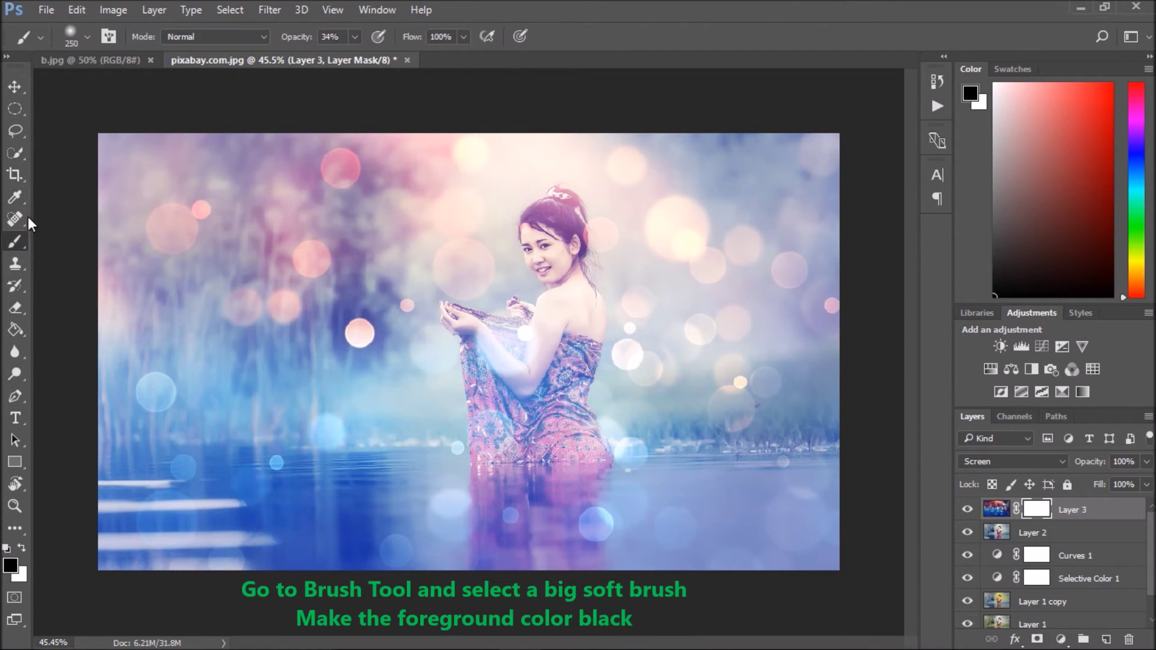
left_click(88, 35)
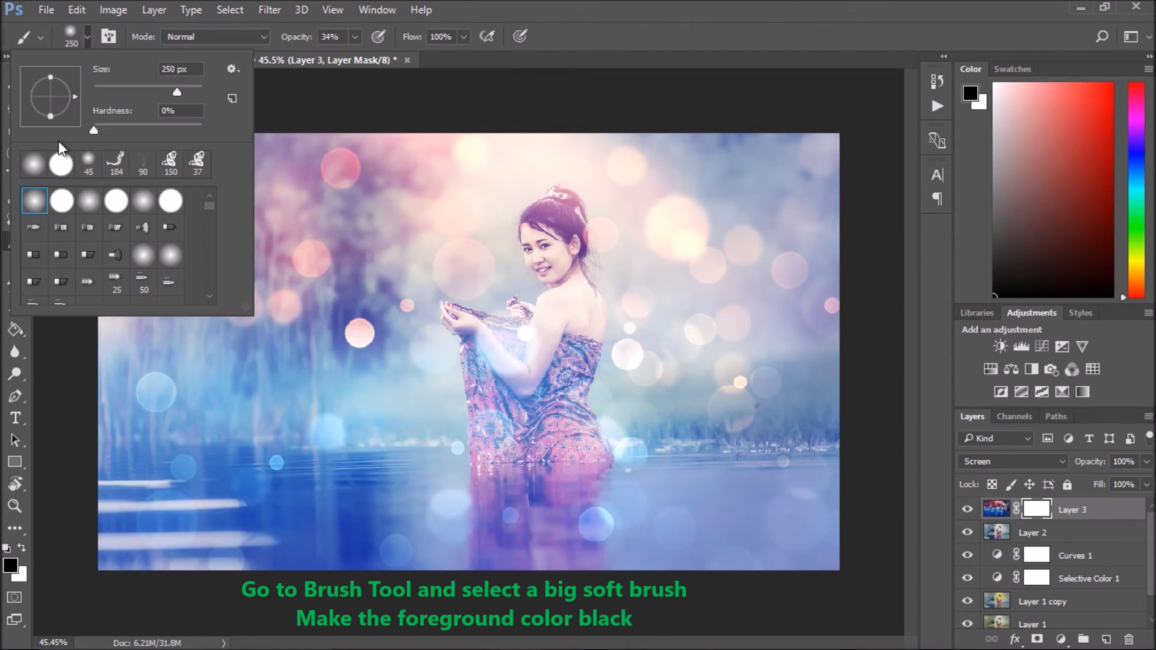
left_click(36, 205)
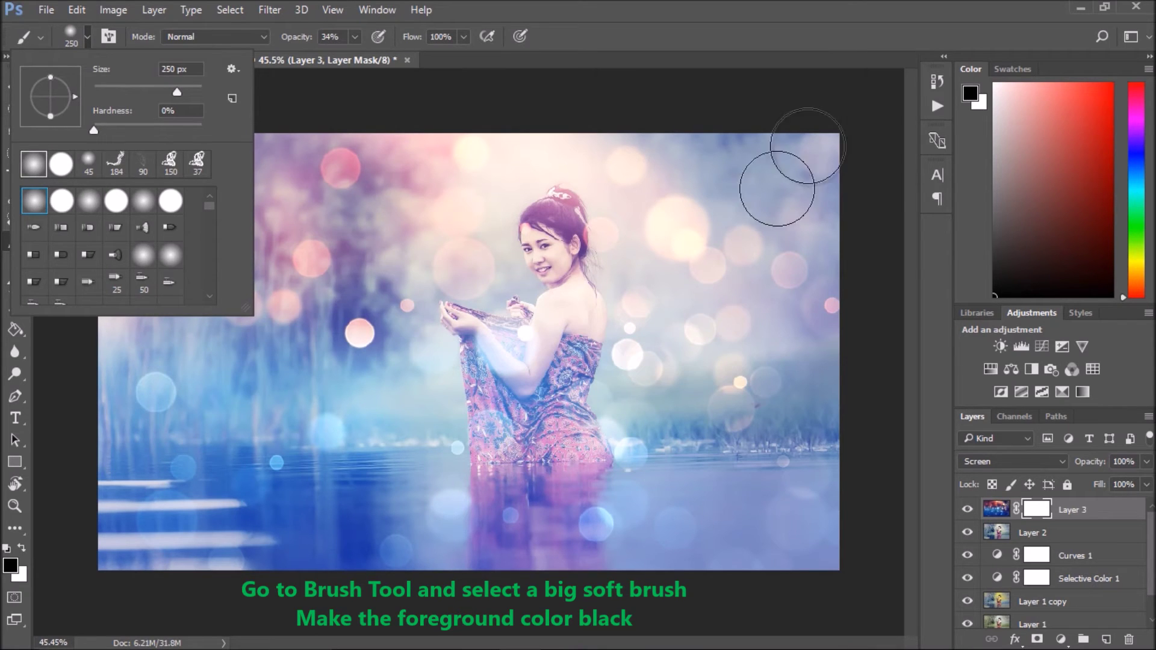
left_click(814, 90)
left_click(355, 36)
left_click_drag(354, 56, 406, 58)
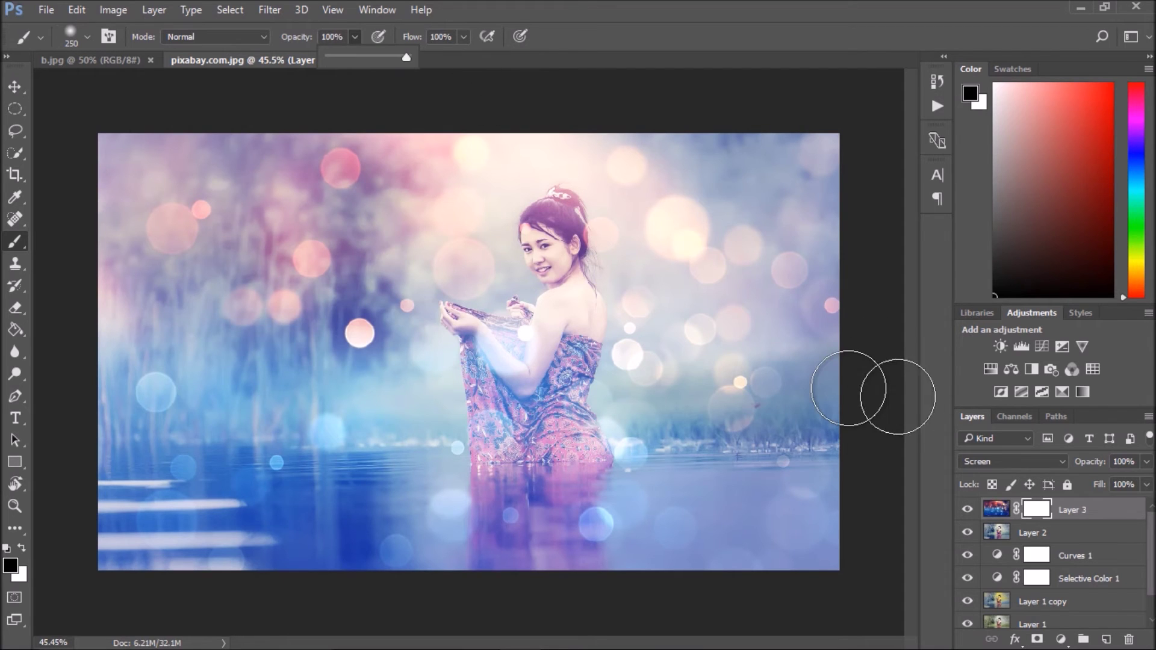
key("bracketright")
key("bracketright")
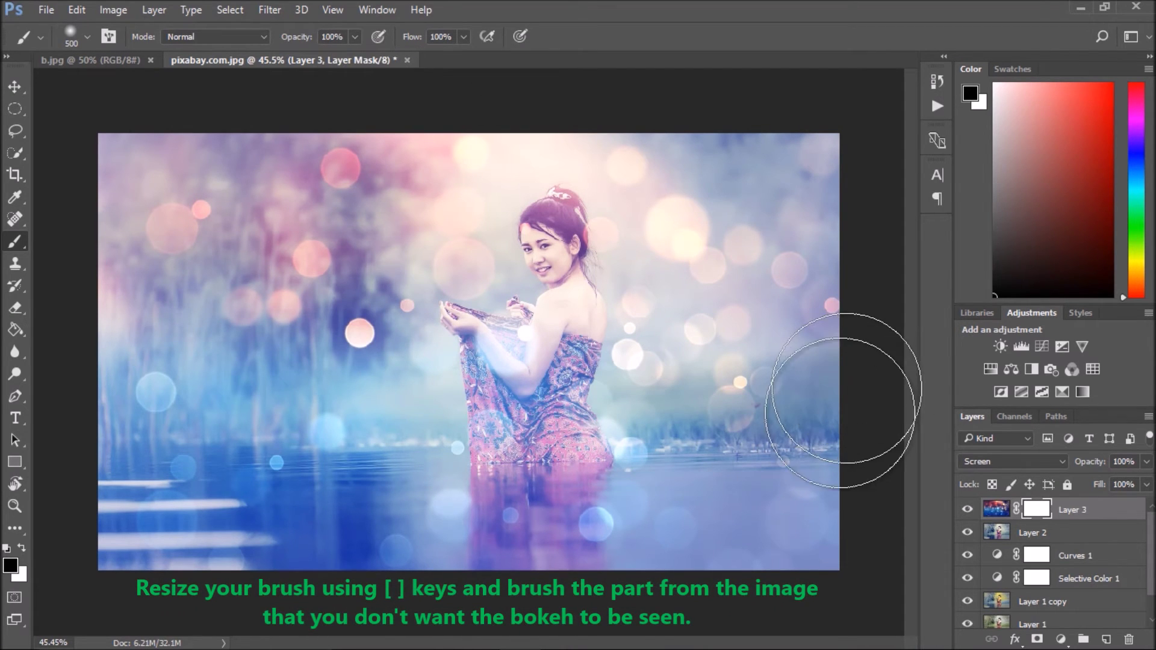
Step: Paint the bokeh and haze off the woman's dress and the left and right water
mouse_move(826, 503)
left_mouse_down()
mouse_move(517, 544)
mouse_move(374, 478)
mouse_move(159, 505)
left_mouse_up()
mouse_move(542, 530)
left_mouse_down()
mouse_move(529, 426)
mouse_move(543, 437)
mouse_move(431, 335)
mouse_move(491, 361)
mouse_move(555, 323)
mouse_move(544, 312)
mouse_move(552, 243)
mouse_move(557, 295)
mouse_move(542, 335)
mouse_move(568, 452)
left_mouse_up()
mouse_move(739, 535)
left_mouse_down()
mouse_move(775, 470)
mouse_move(787, 491)
mouse_move(672, 480)
left_mouse_up()
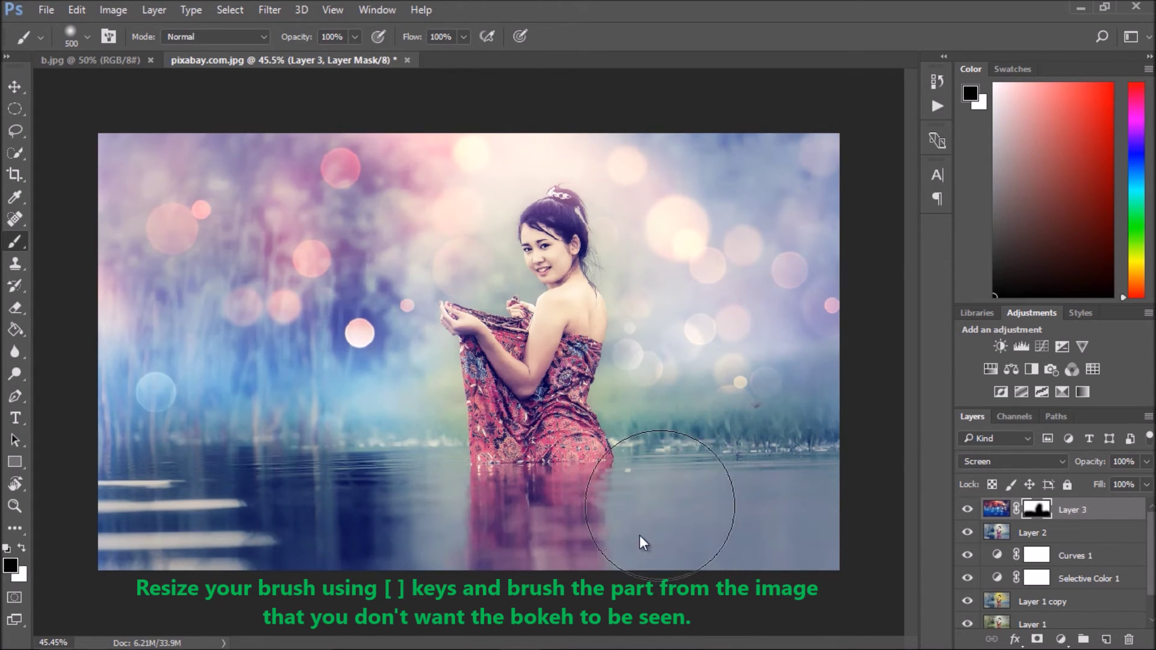
left_click_drag(323, 503, 173, 470)
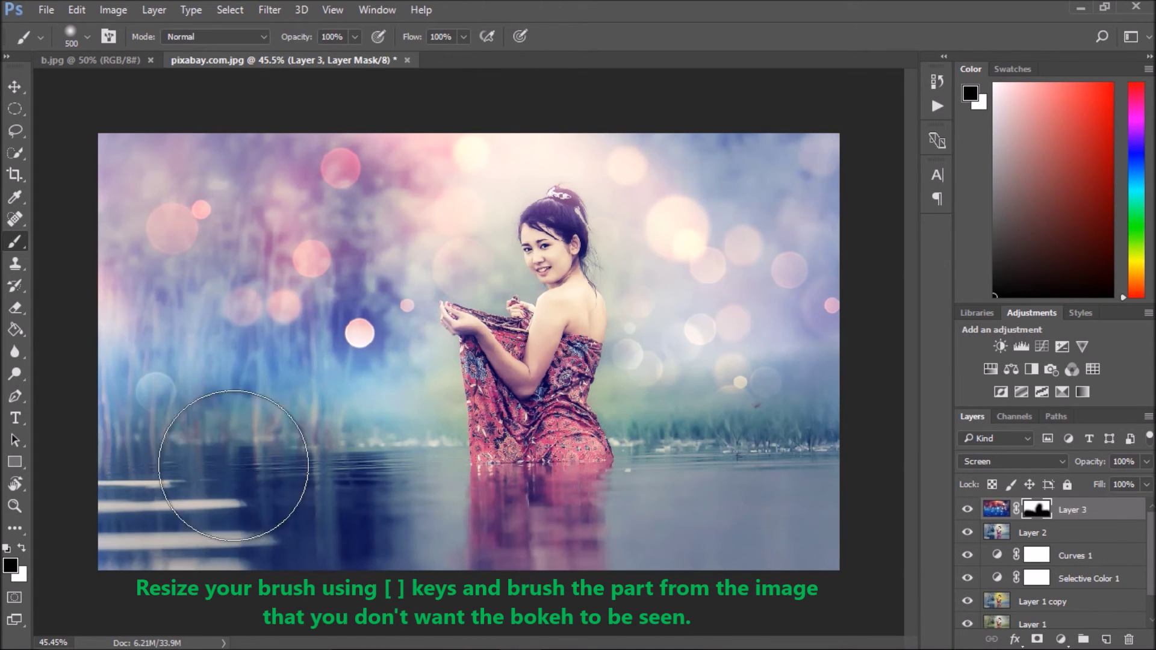
Step: Mask the haze off the reeds with 300 and 200 px brushes, using 53% opacity
key("bracketleft")
key("bracketleft")
mouse_move(249, 406)
left_mouse_down()
mouse_move(245, 387)
mouse_move(297, 413)
mouse_move(304, 452)
mouse_move(175, 339)
left_mouse_up()
key("bracketleft")
key("bracketleft")
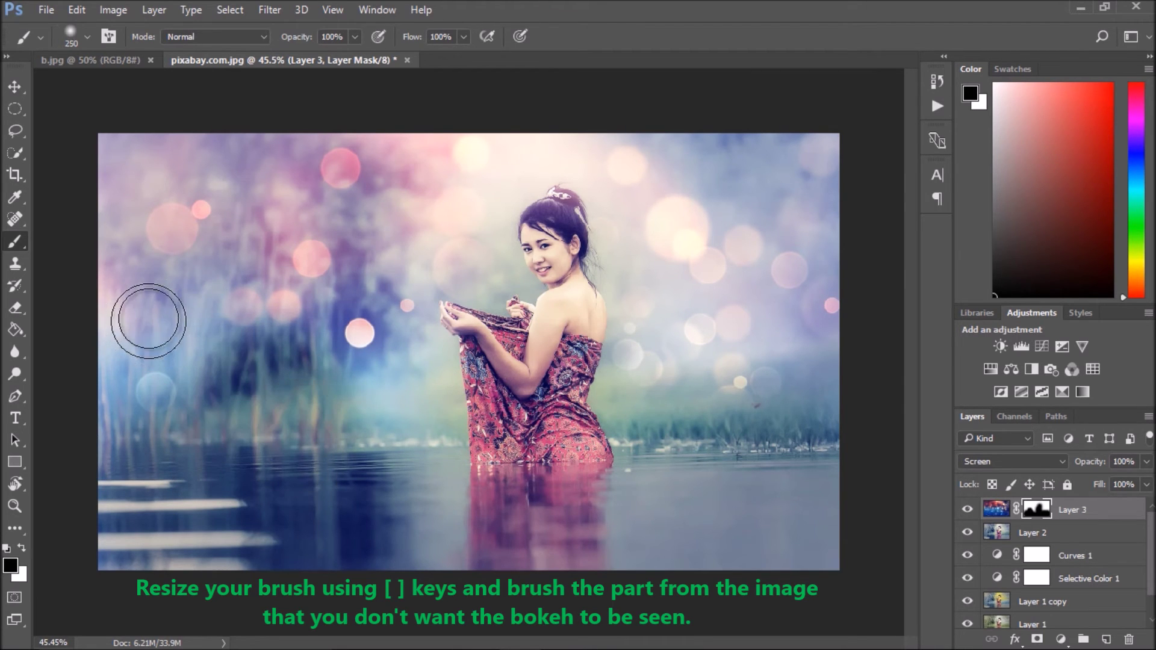
mouse_move(119, 283)
left_mouse_down()
mouse_move(101, 403)
mouse_move(212, 315)
mouse_move(223, 399)
left_mouse_up()
mouse_move(306, 394)
left_mouse_down()
mouse_move(201, 310)
mouse_move(196, 333)
mouse_move(188, 302)
left_mouse_up()
mouse_move(468, 436)
left_mouse_down()
mouse_move(772, 424)
mouse_move(793, 315)
mouse_move(833, 374)
mouse_move(783, 424)
left_mouse_up()
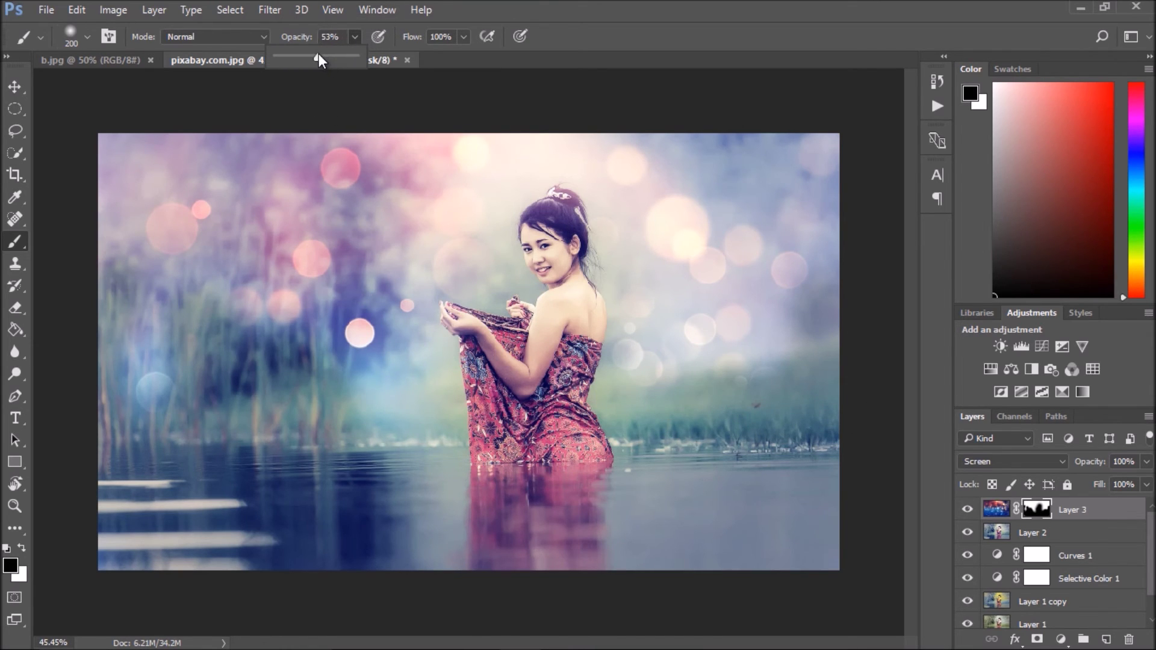
left_click(903, 389)
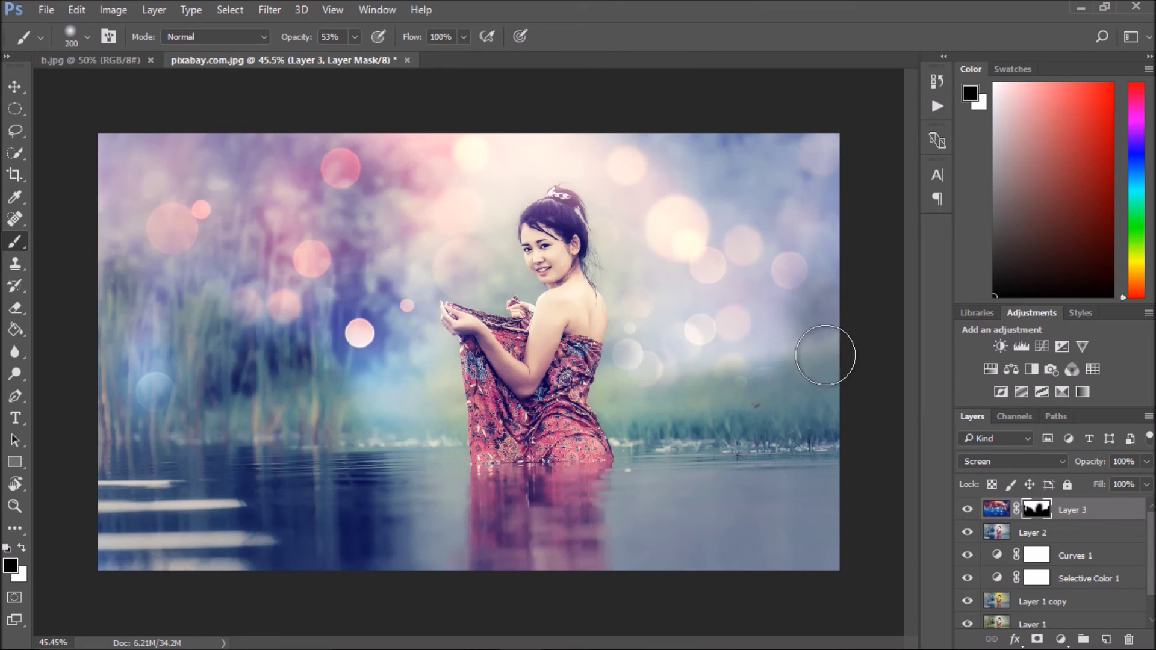
key("bracketright")
key("bracketright")
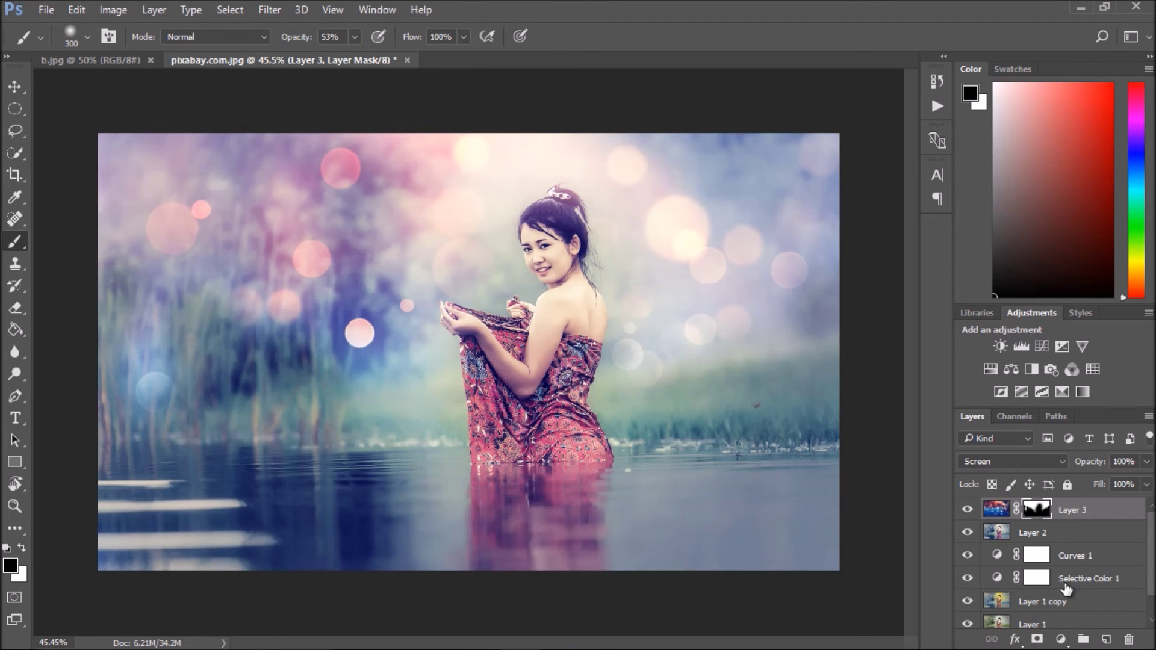
left_click(1062, 639)
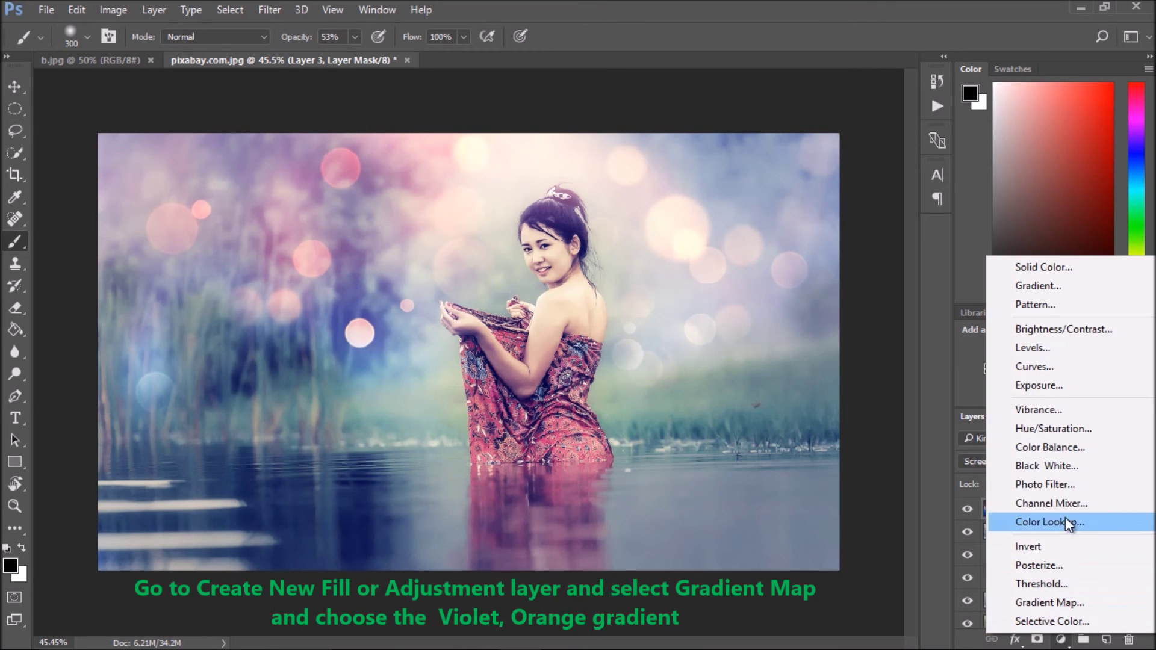
Step: Add a Gradient Map adjustment layer using the Violet, Orange preset above the bokeh
left_click(1068, 600)
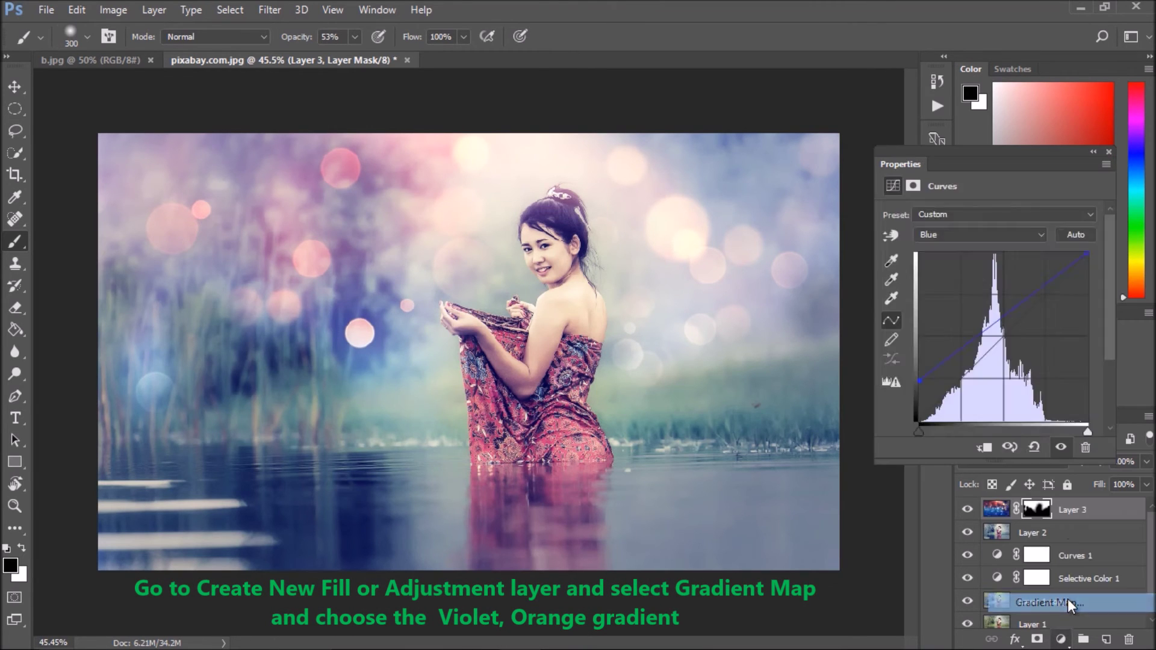
left_click(973, 225)
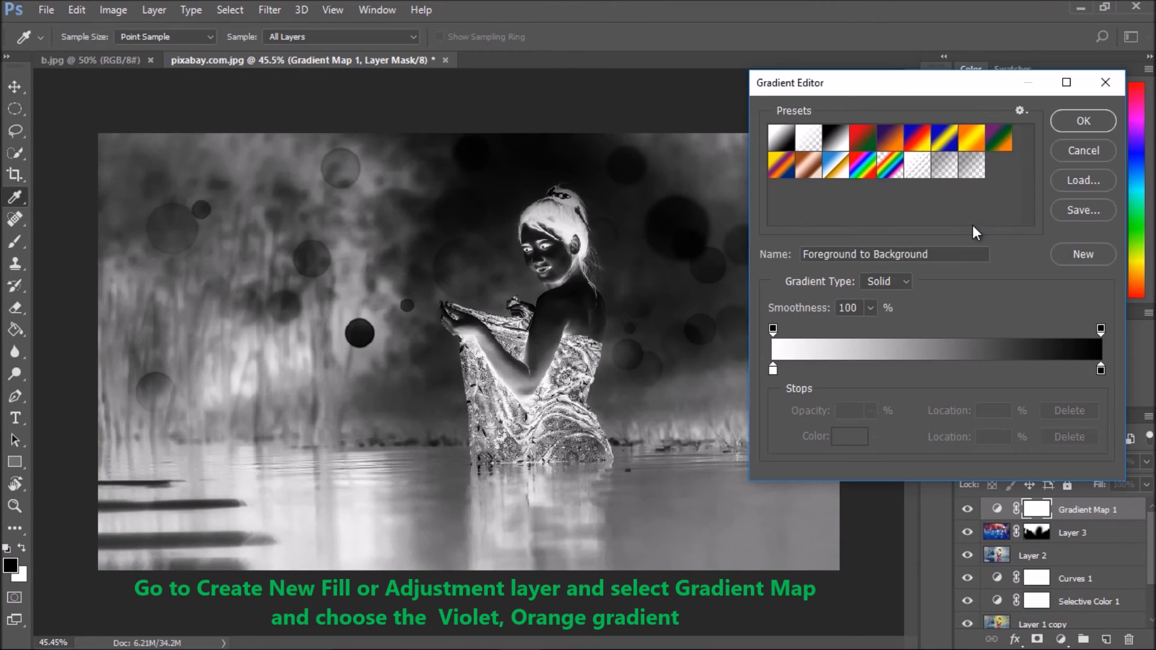
left_click(891, 140)
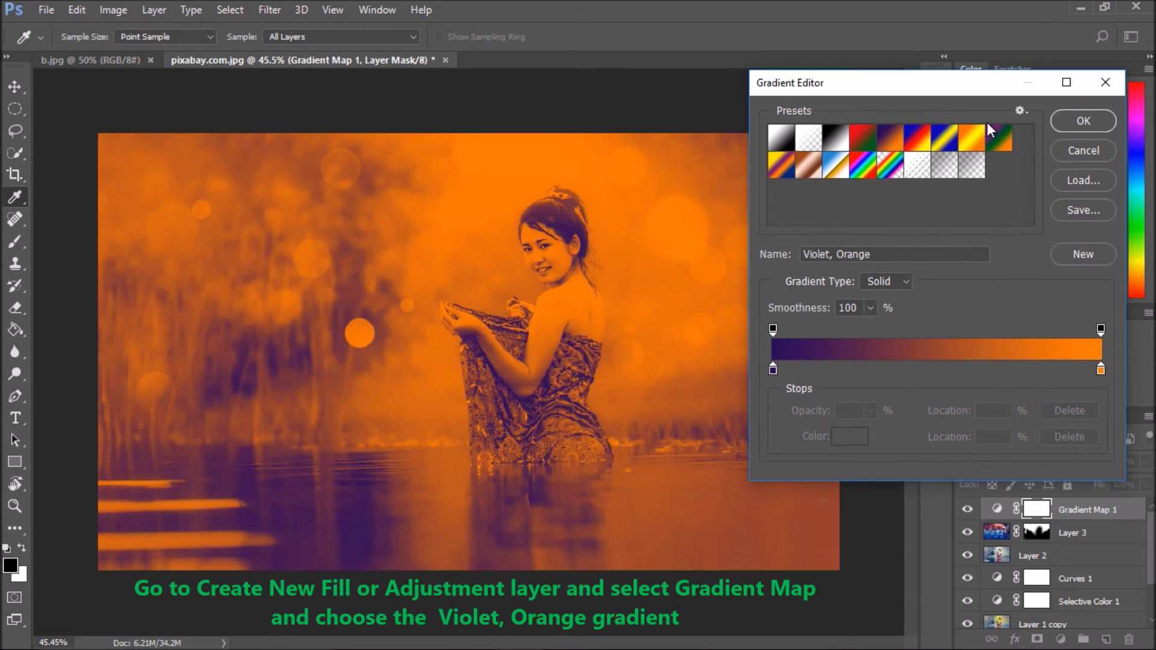
left_click(1061, 120)
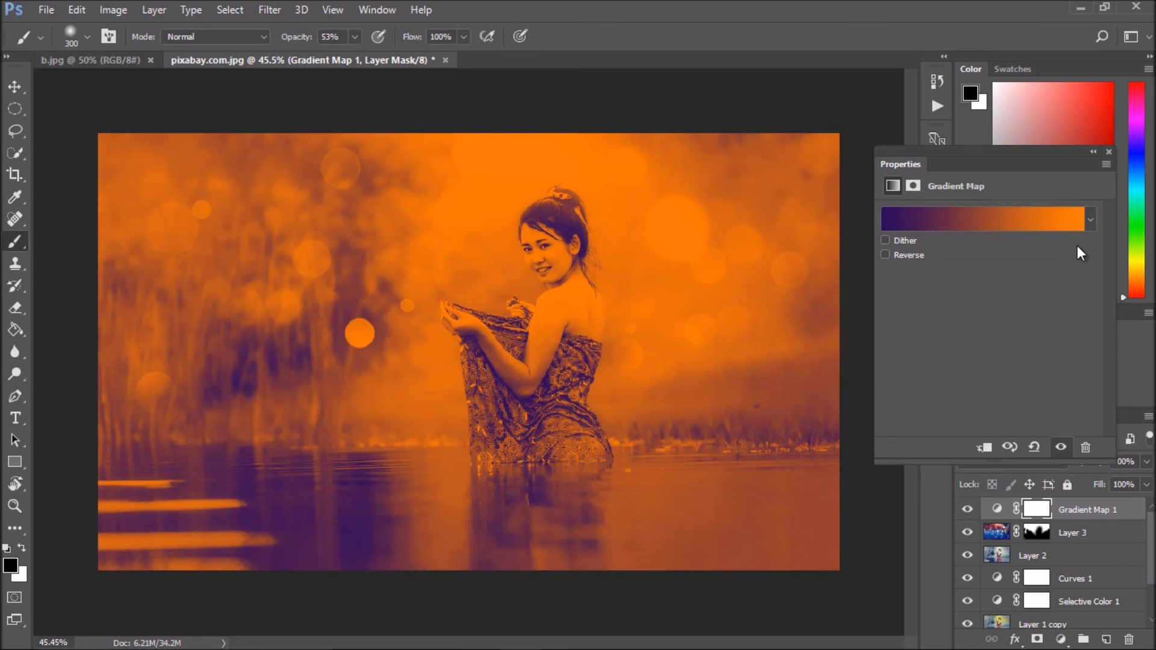
left_click(1106, 152)
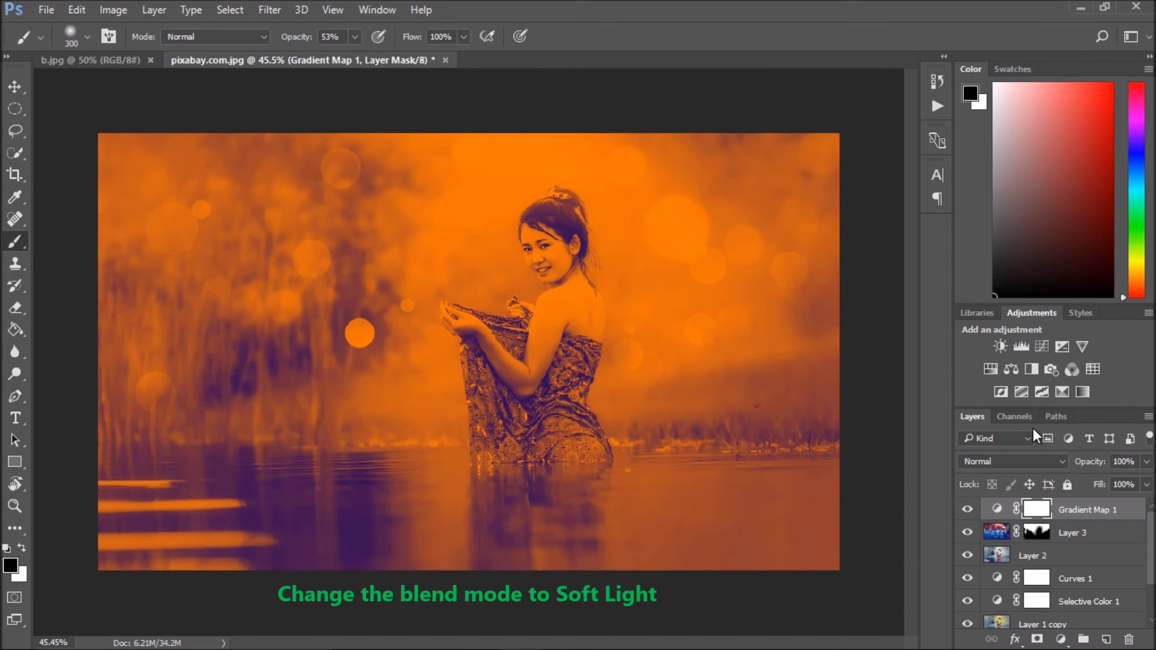
Step: Set Gradient Map 1 to Soft Light blending at 100% opacity, after first trying Overlay
left_click(1046, 459)
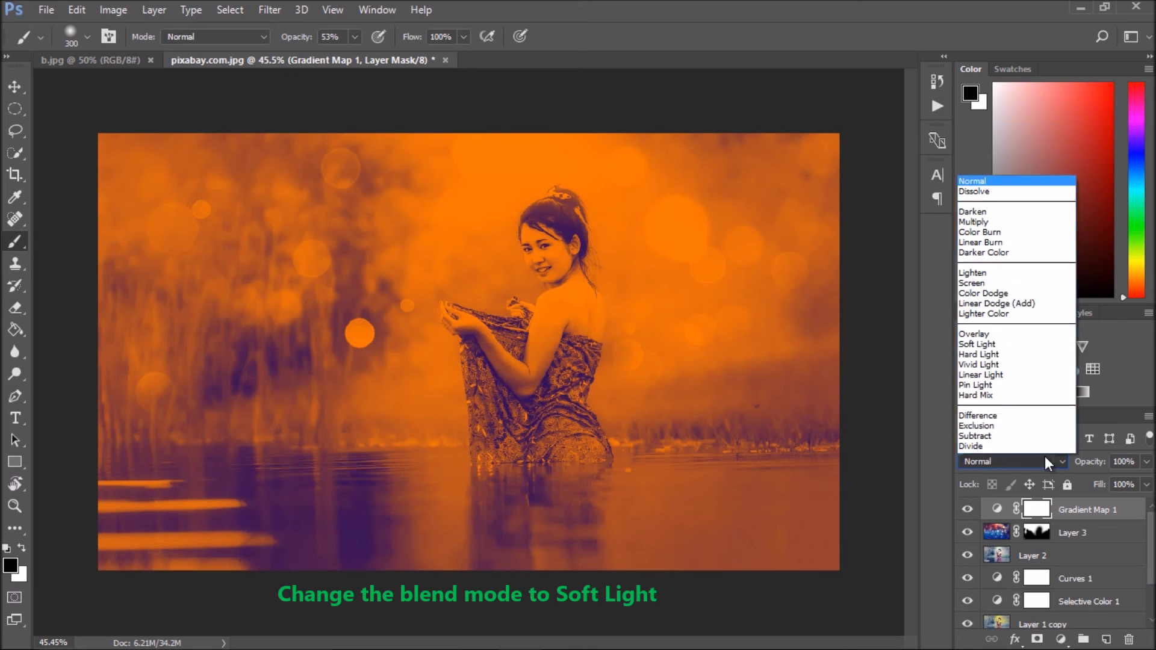
left_click(1029, 285)
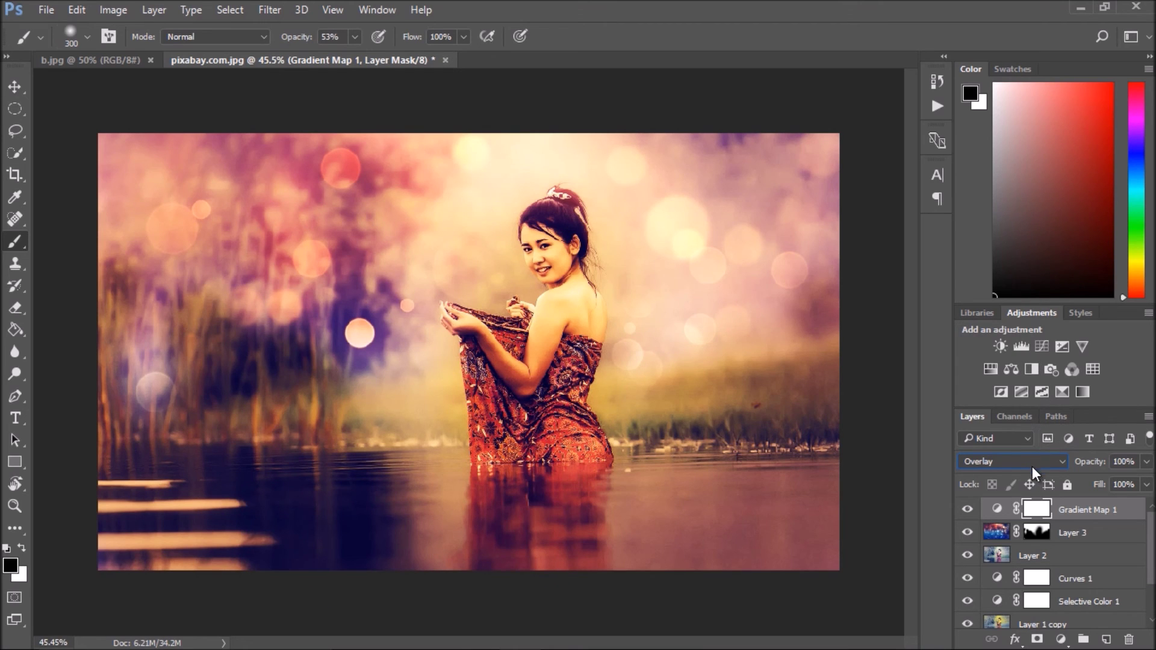
left_click(1049, 461)
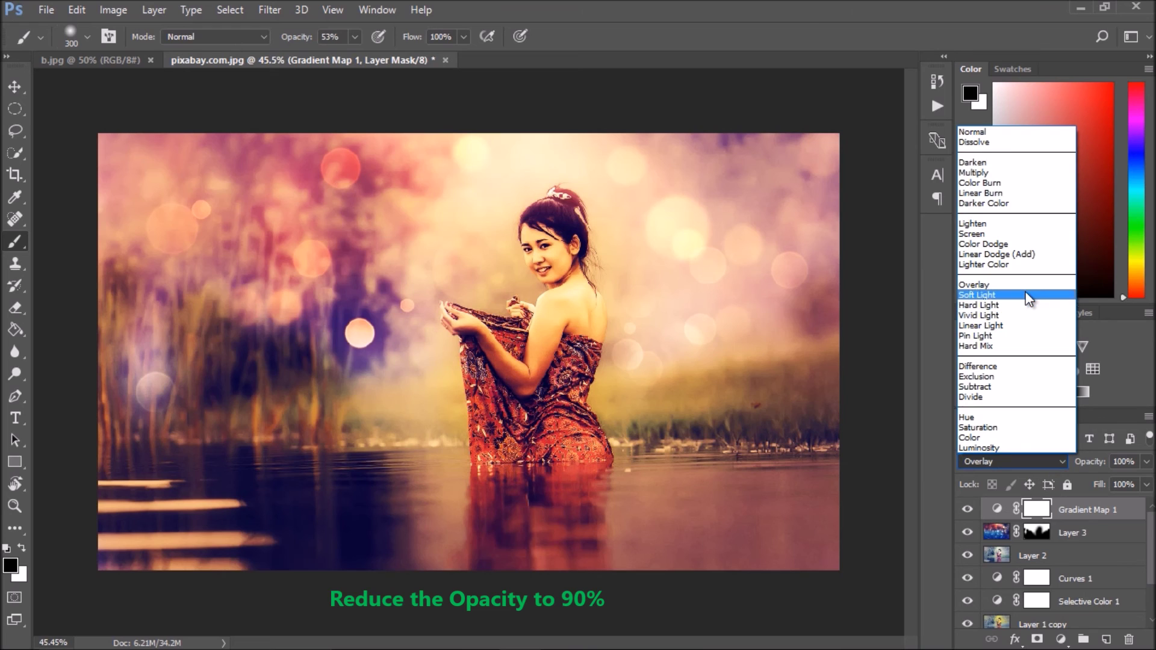
left_click(1026, 291)
key("Down")
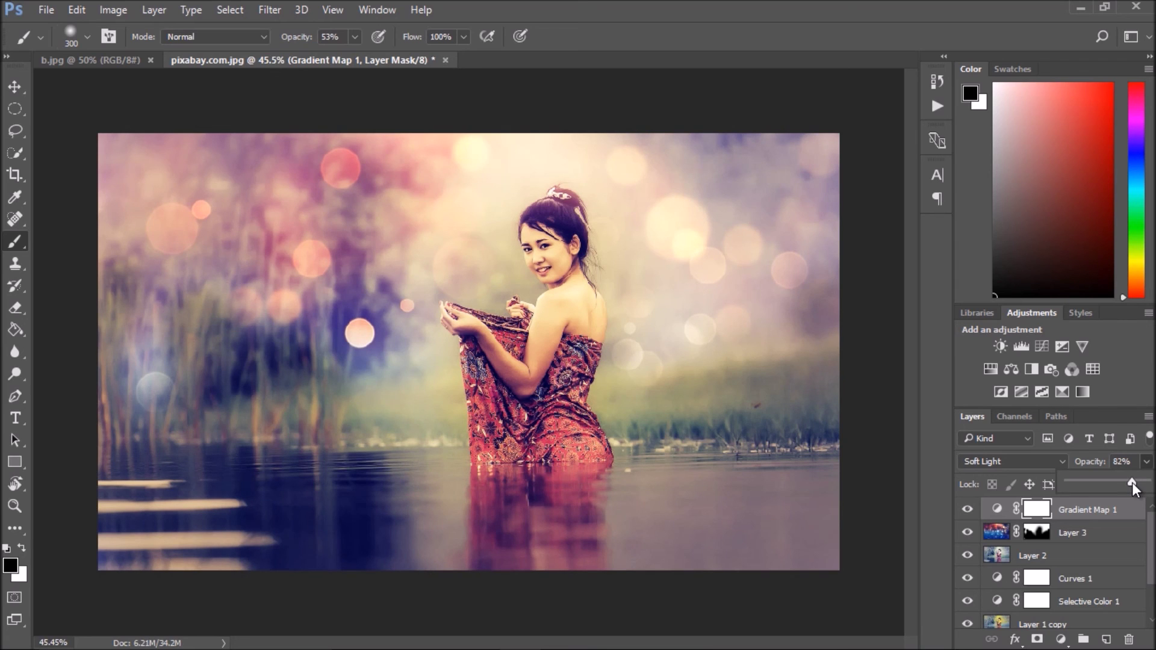
left_click_drag(1133, 482, 1150, 486)
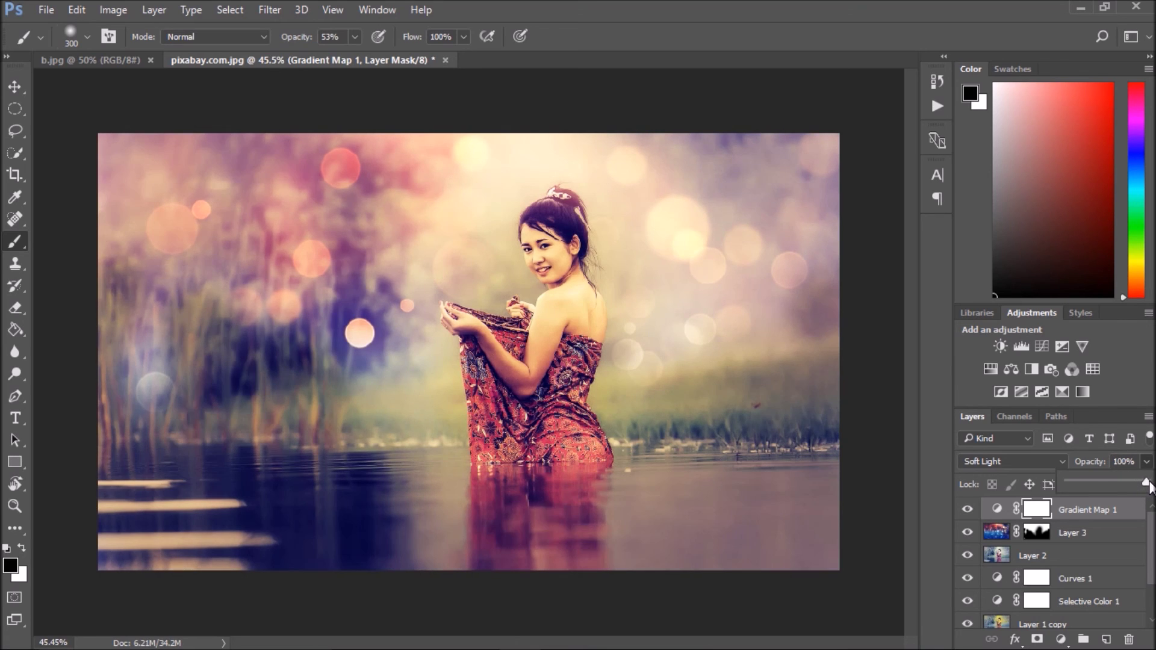